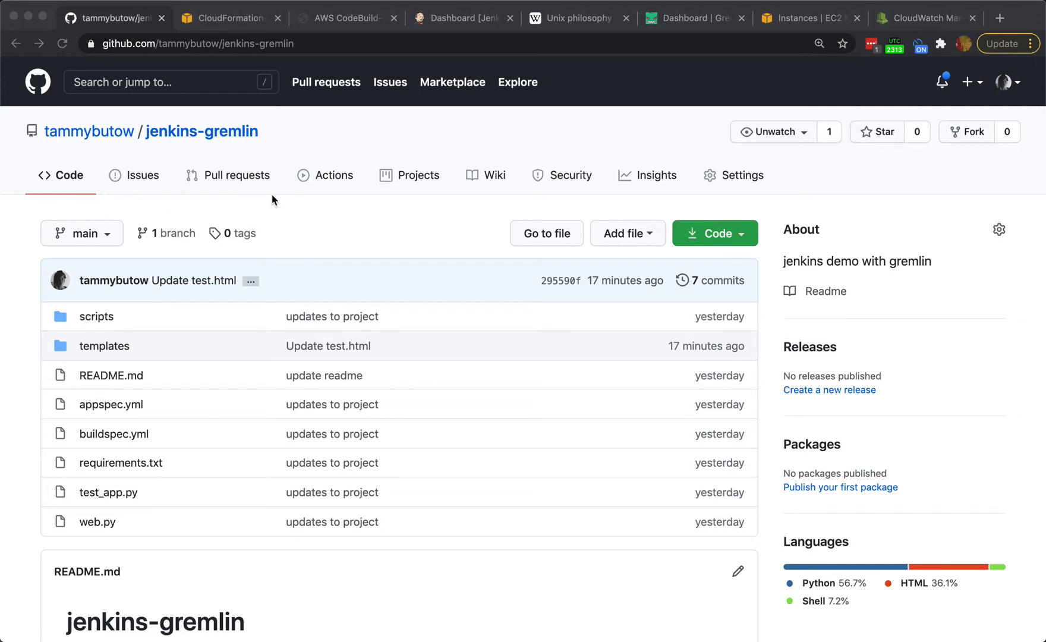
- Review the jenkins-gremlin repository's files and latest commit on GitHub and the jenkins stack's outputs in AWS CloudFormation
left_click(265, 174)
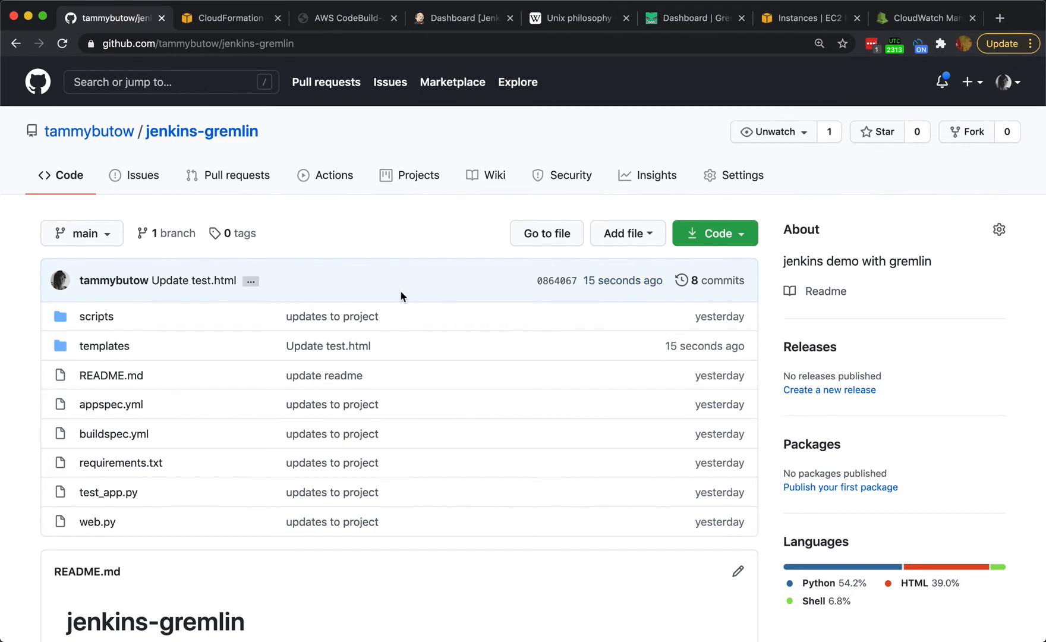
scroll(401, 296, "down", 1)
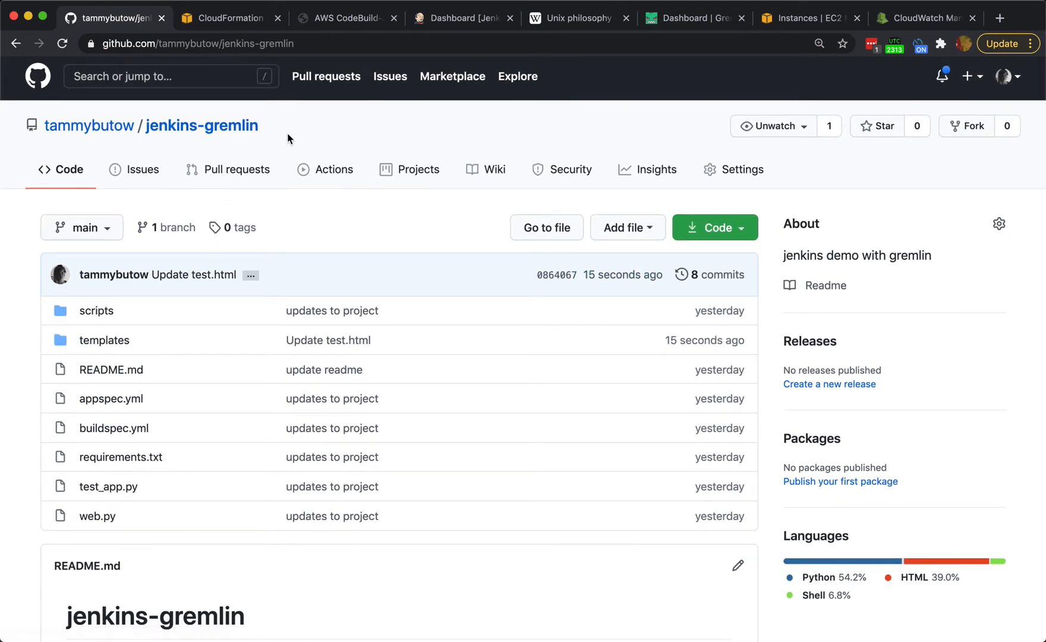
left_click(223, 21)
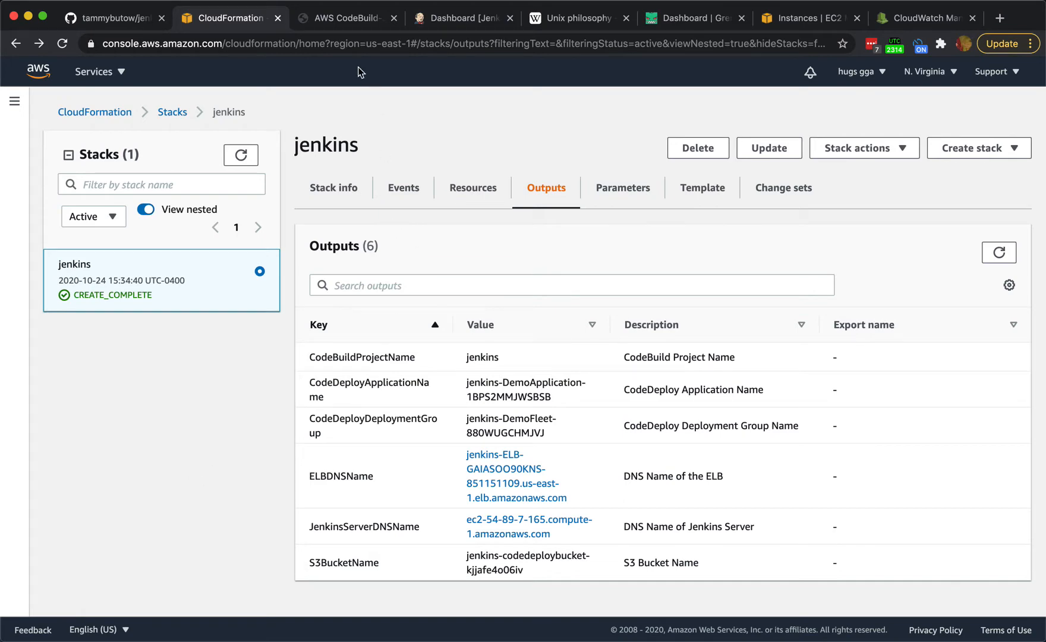
- View the deployed web application's page and look over the jenkins-gremlin project and its configuration in Jenkins
left_click(332, 23)
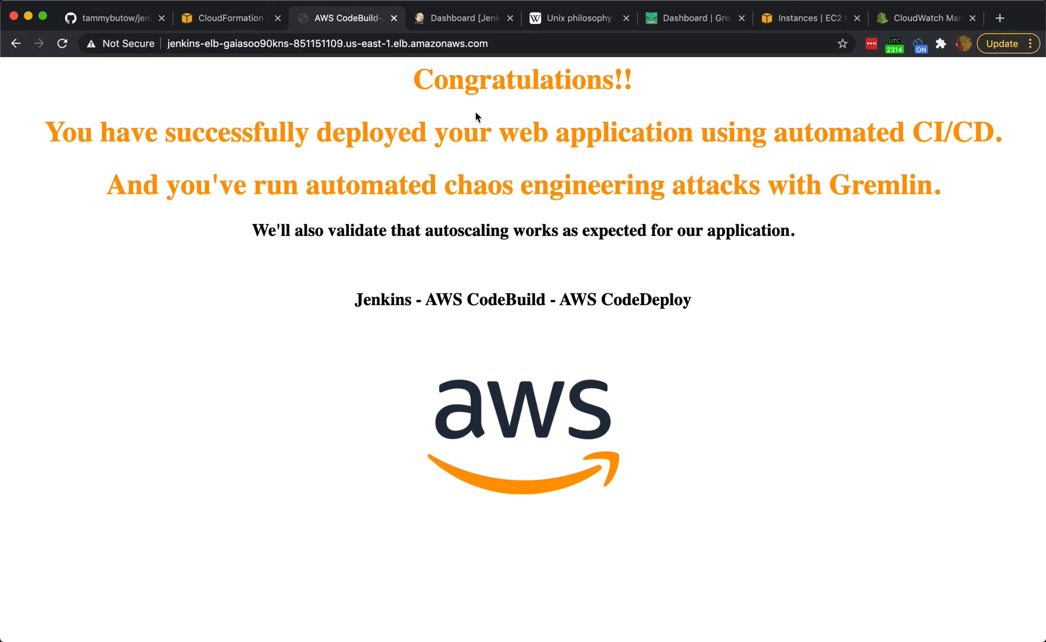
left_click(451, 19)
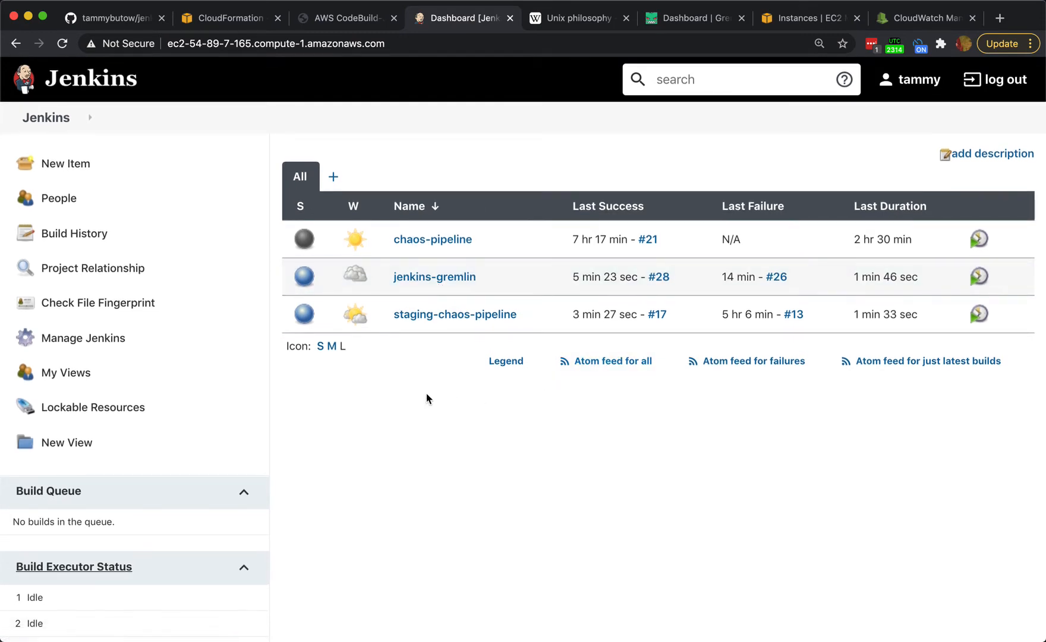
left_click(417, 280)
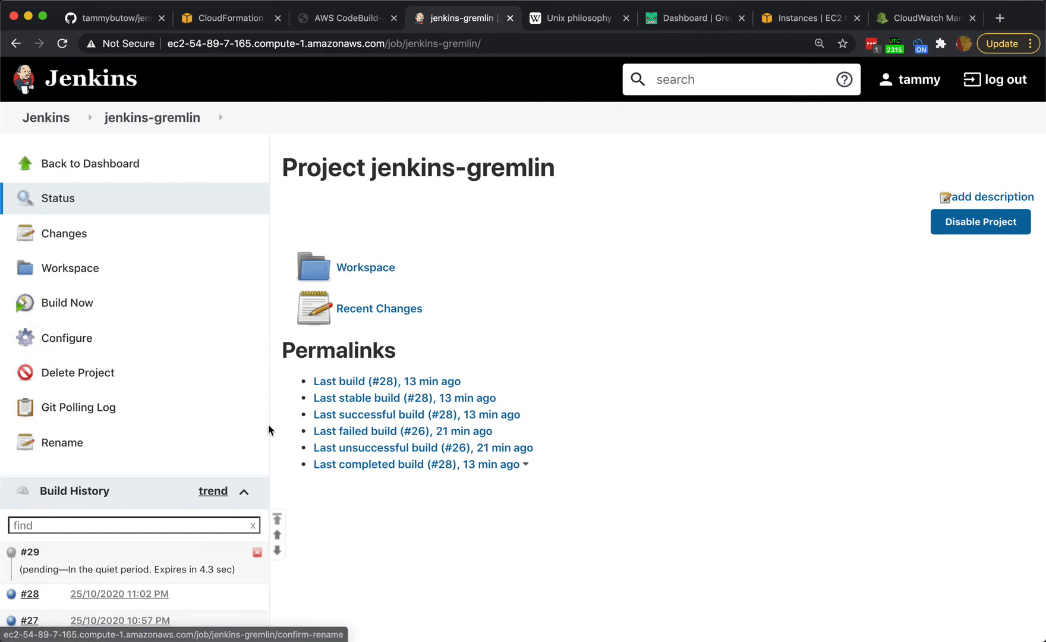
left_click(58, 341)
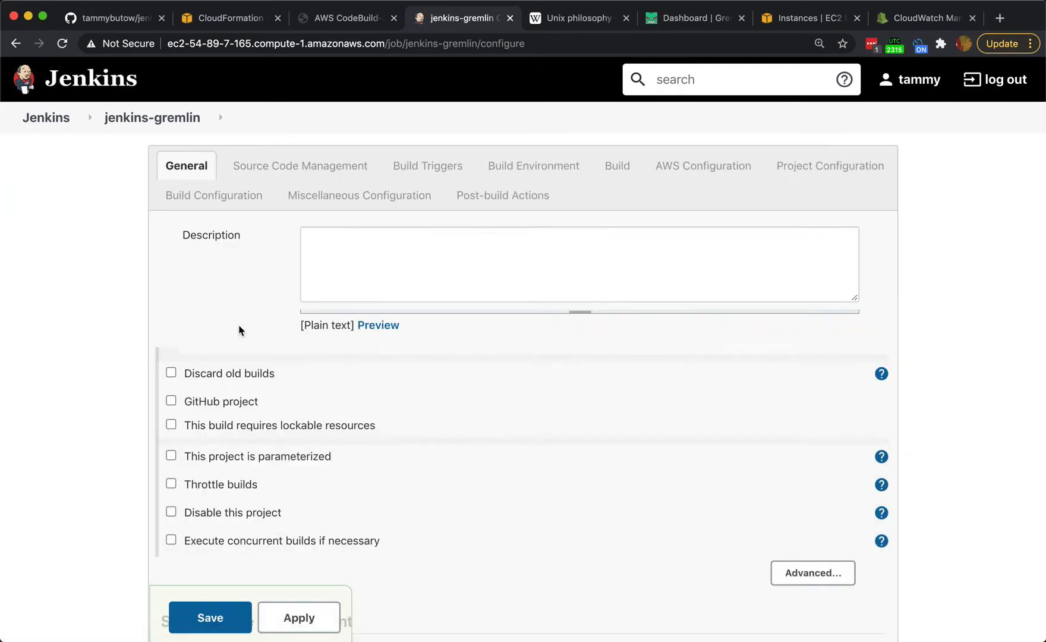
left_click(18, 43)
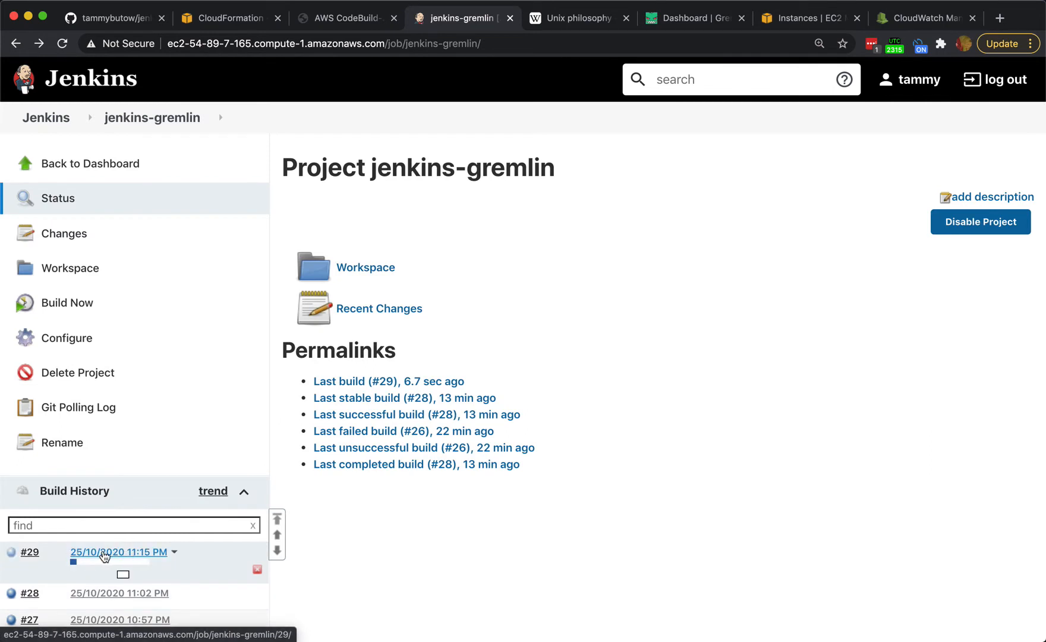
- Open build #29 of the jenkins-gremlin project and read through its console output
left_click(105, 553)
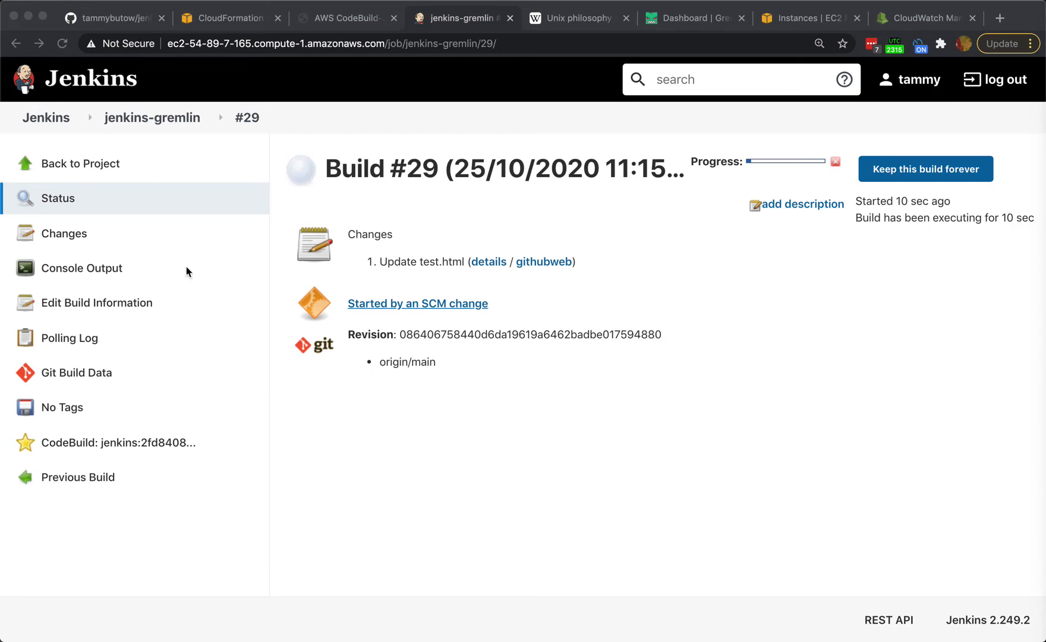
left_click(91, 275)
left_click(91, 275)
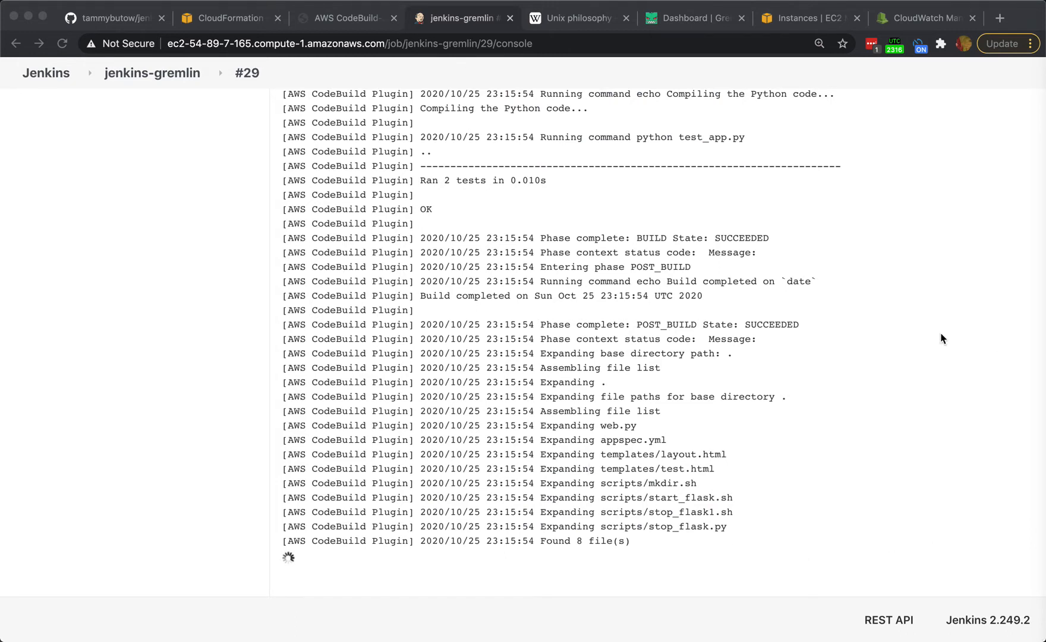
scroll(299, 225, "up", 20)
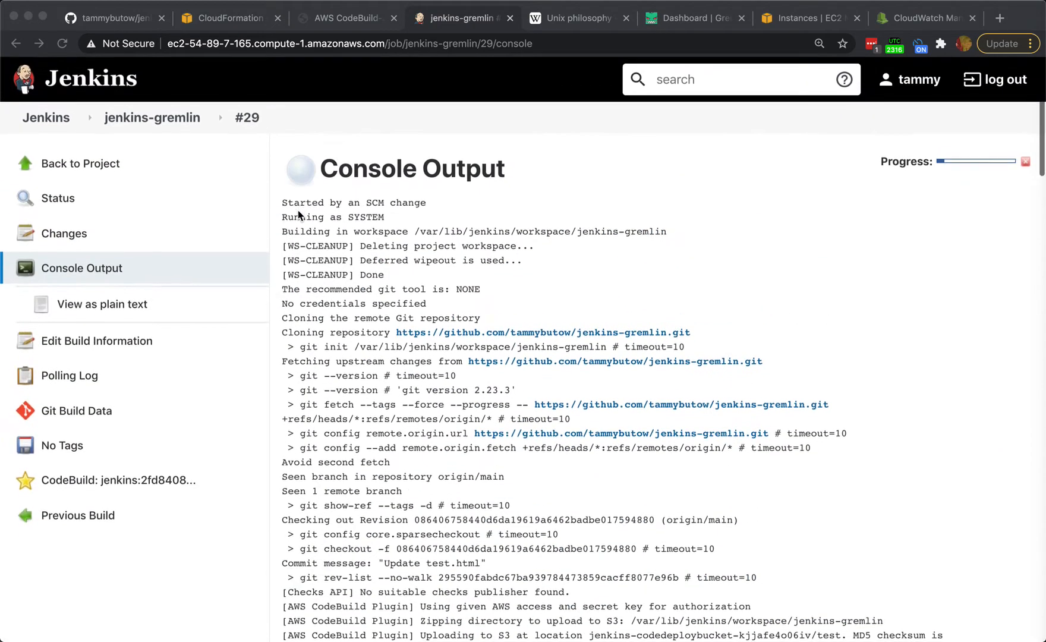
- Return to the Jenkins dashboard and examine the chaos-pipeline's description and stage view
left_click(65, 168)
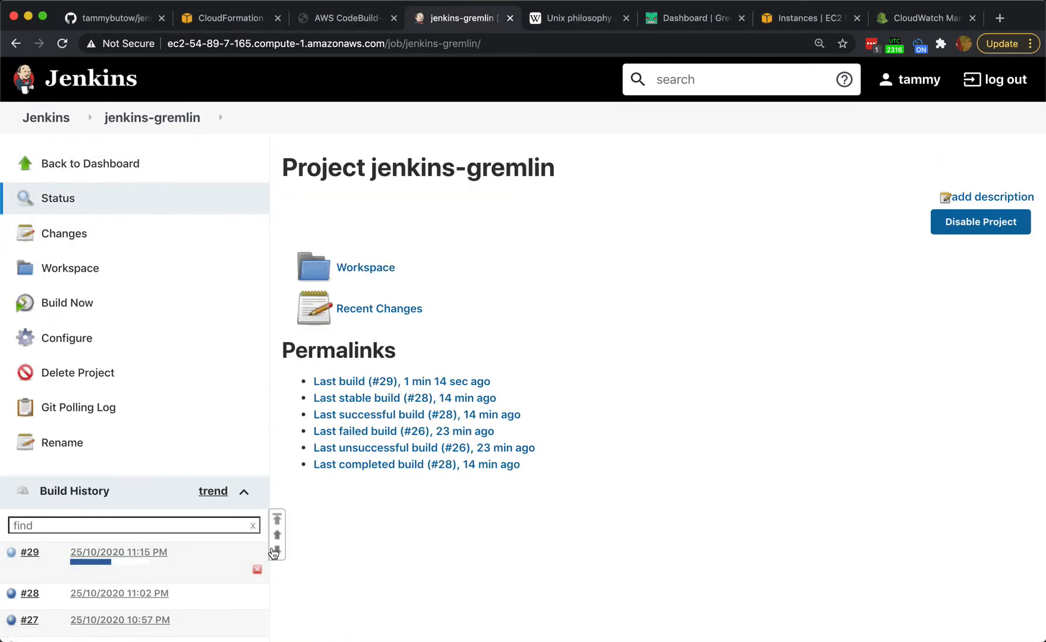
left_click(52, 118)
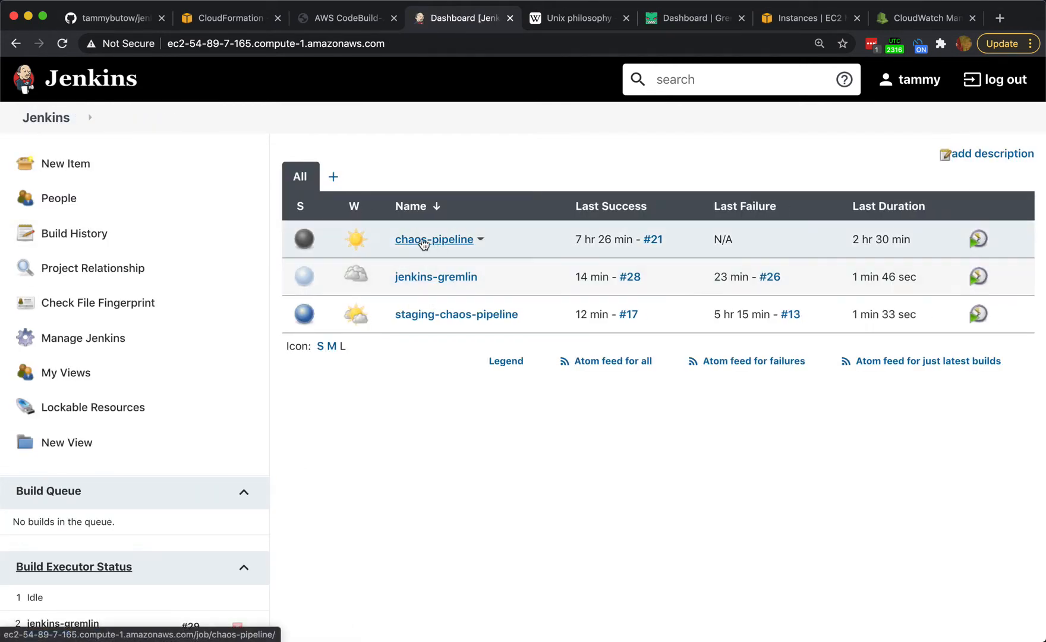
left_click(424, 241)
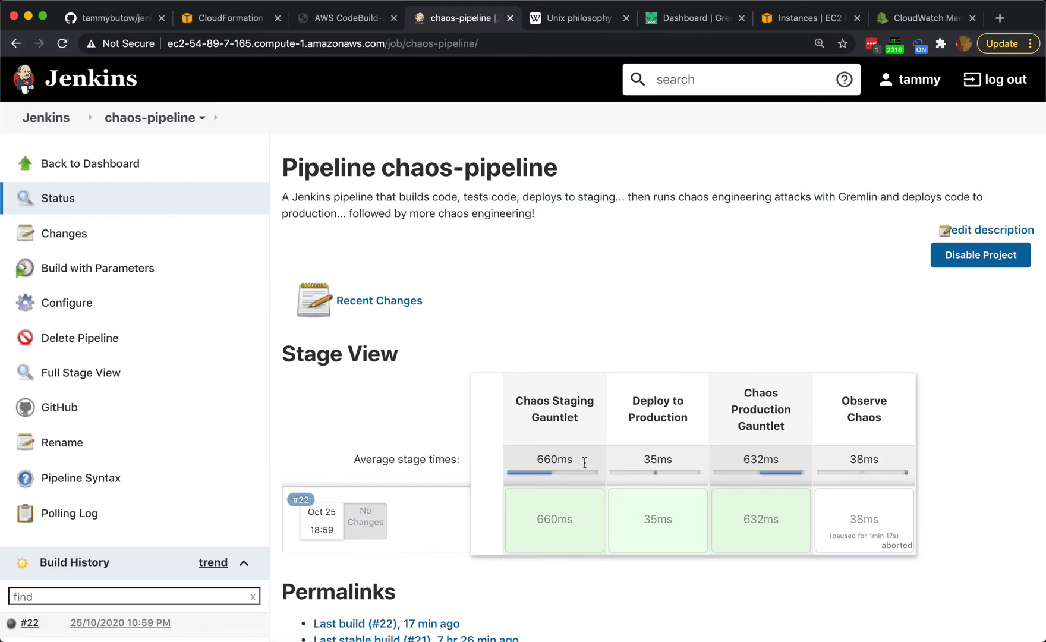
left_click_drag(1043, 639, 1045, 641)
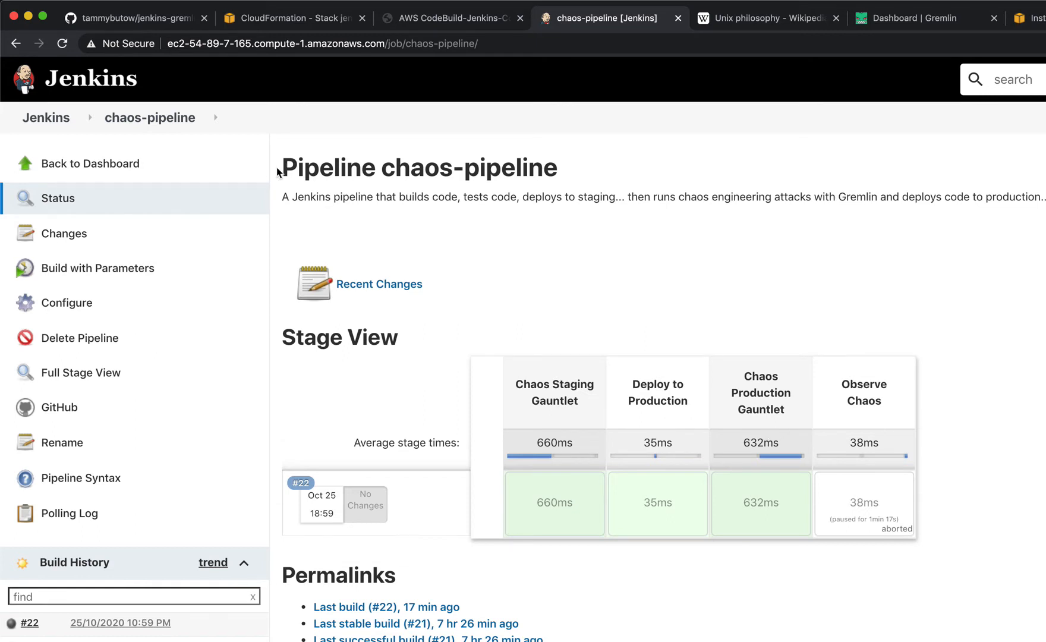
left_click_drag(1045, 639, 1039, 639)
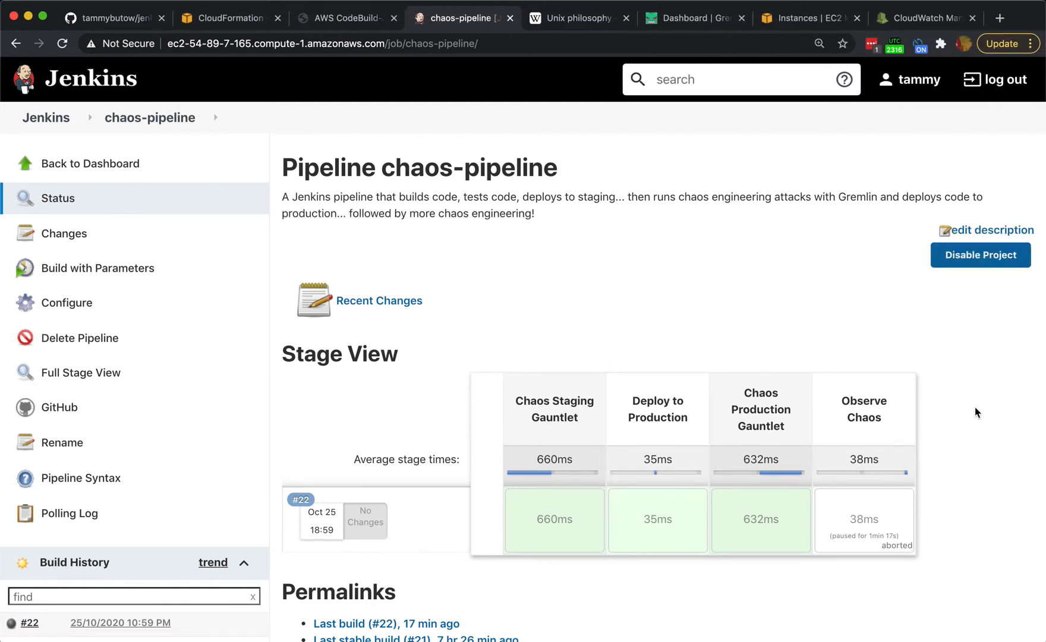
- View the Unix philosophy article on Wikipedia and open the staging-chaos-pipeline from the Jenkins dashboard
left_click(580, 19)
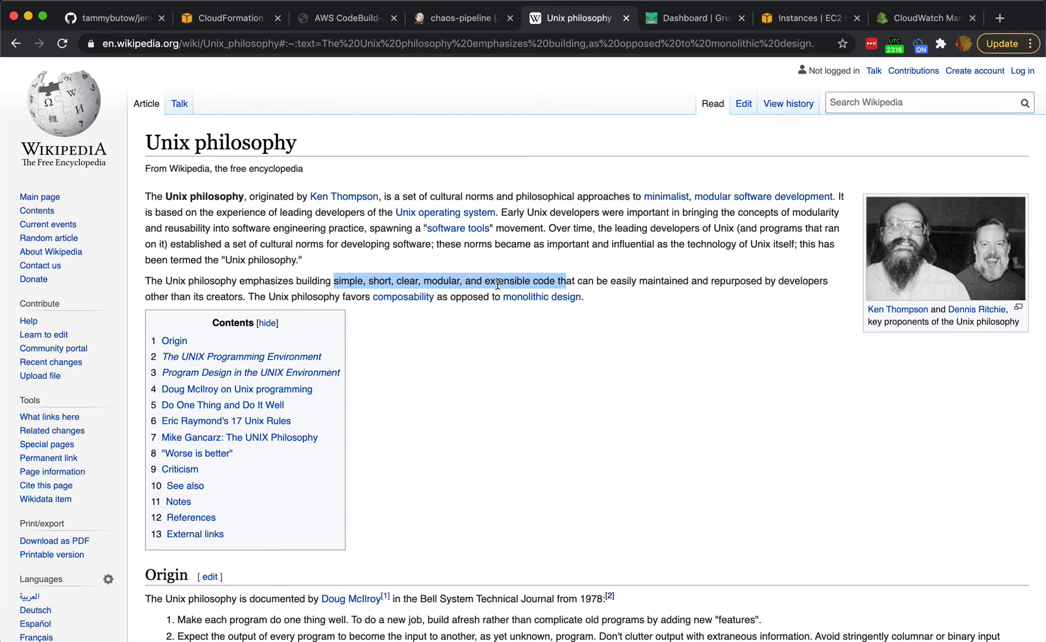
left_click(432, 26)
left_click(45, 119)
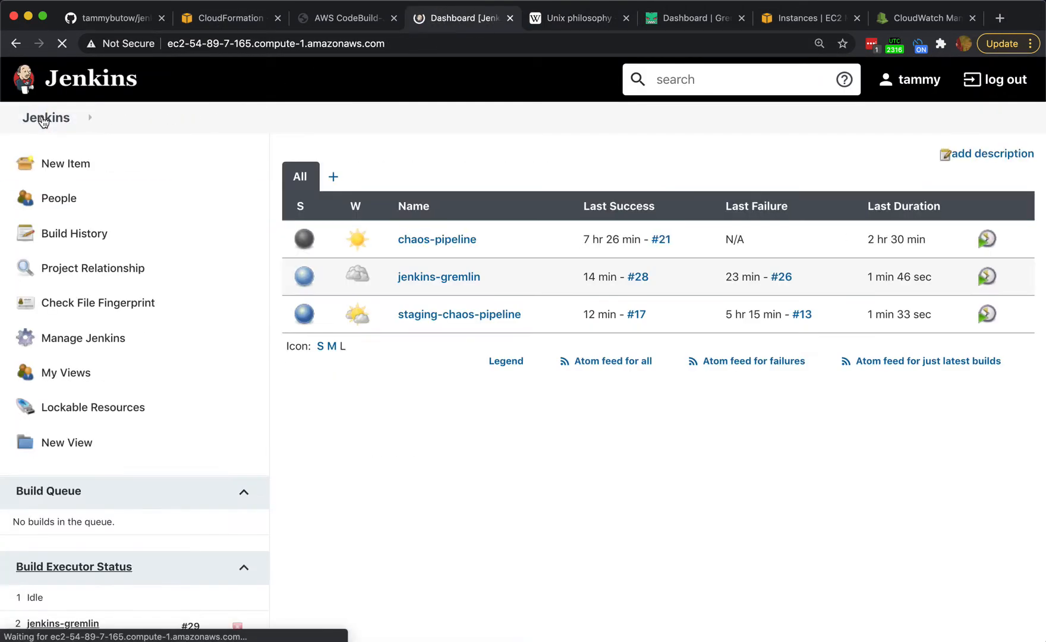
left_click(431, 315)
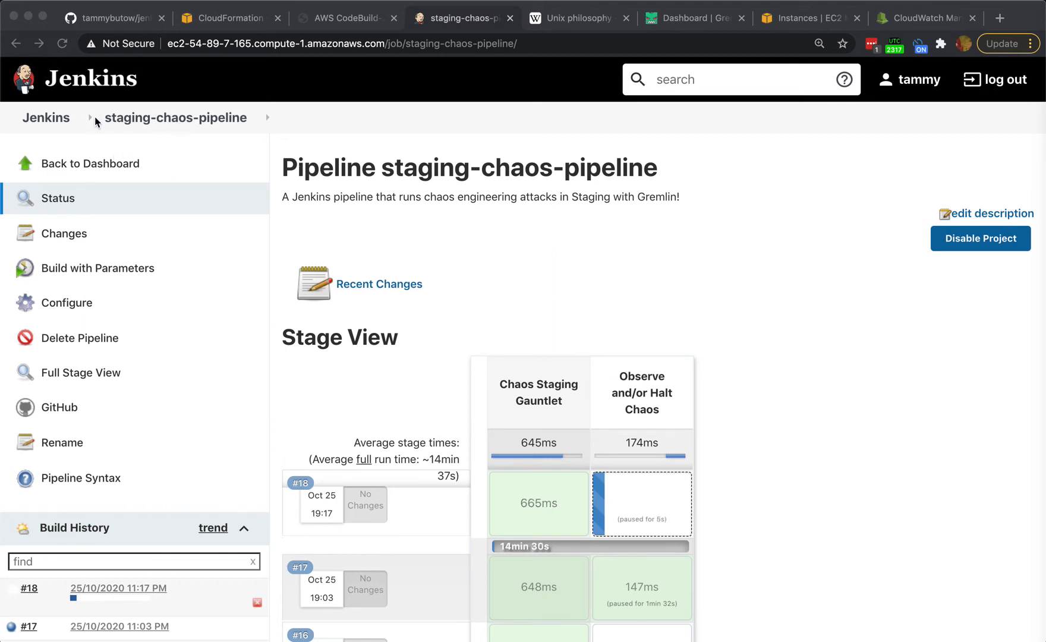
- Examine the staging-chaos-pipeline's configuration, covering the CPU attack string parameters and the Chaos Staging Gauntlet stage of its script
left_click(72, 305)
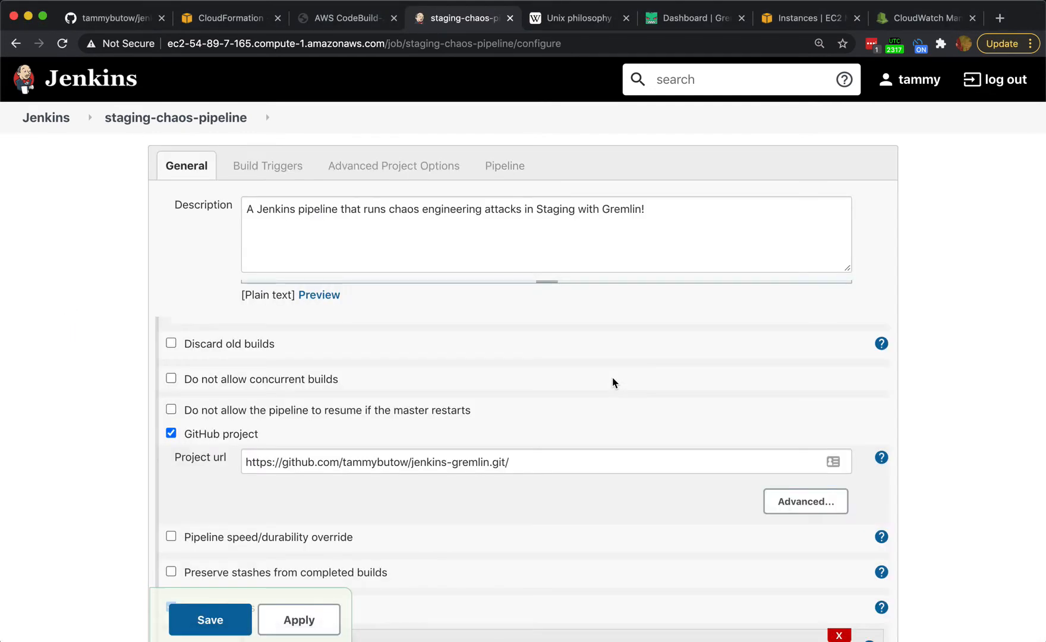
scroll(612, 381, "down", 10)
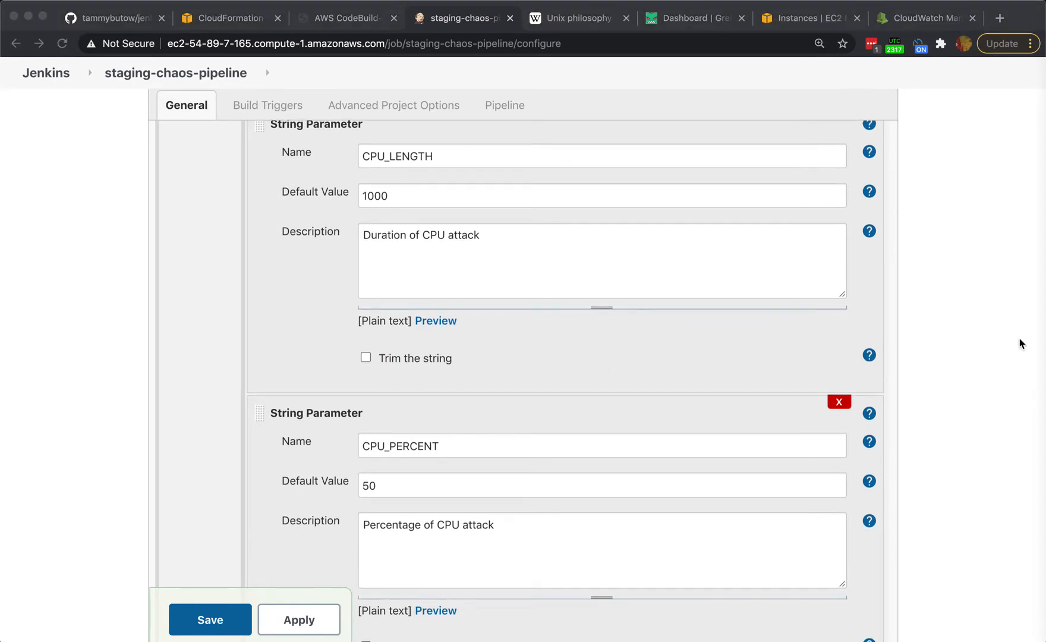
scroll(911, 439, "down", 15)
scroll(911, 438, "down", 8)
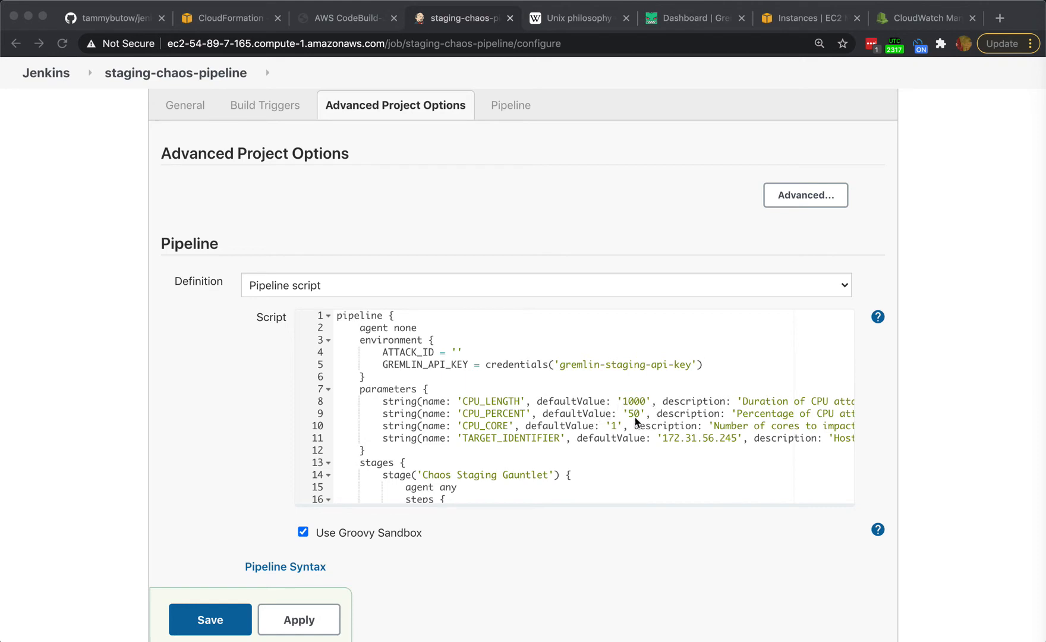
scroll(640, 422, "down", 2)
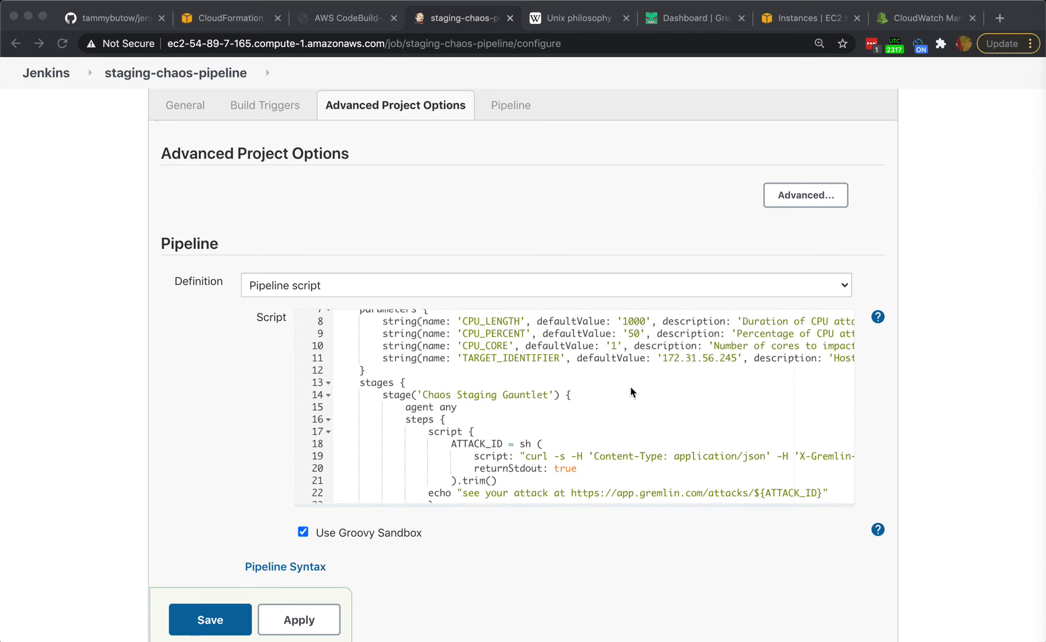
scroll(633, 392, "down", 2)
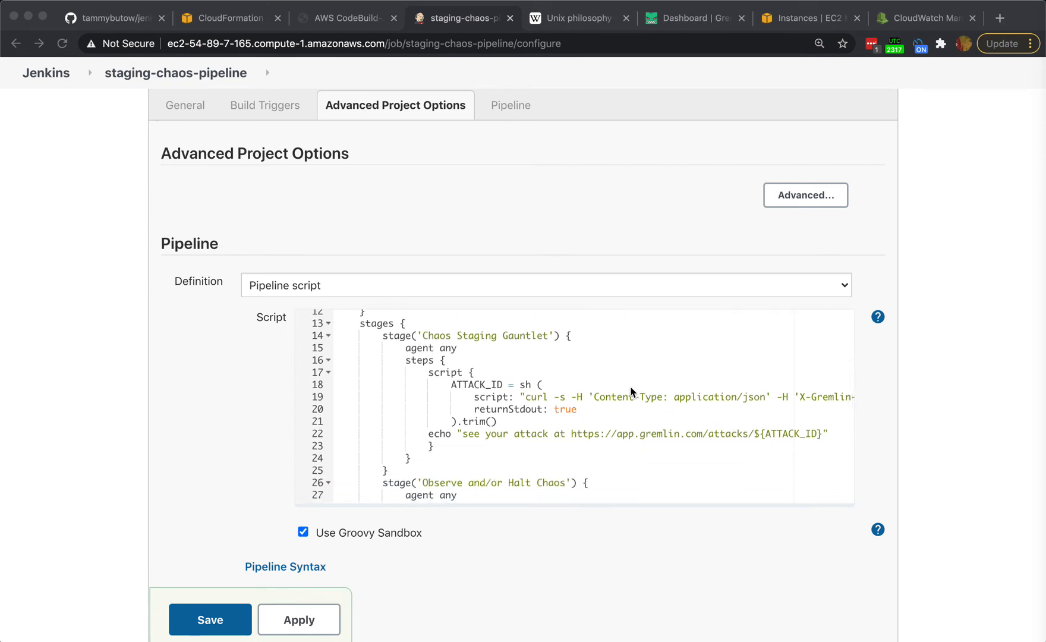
scroll(633, 392, "down", 1)
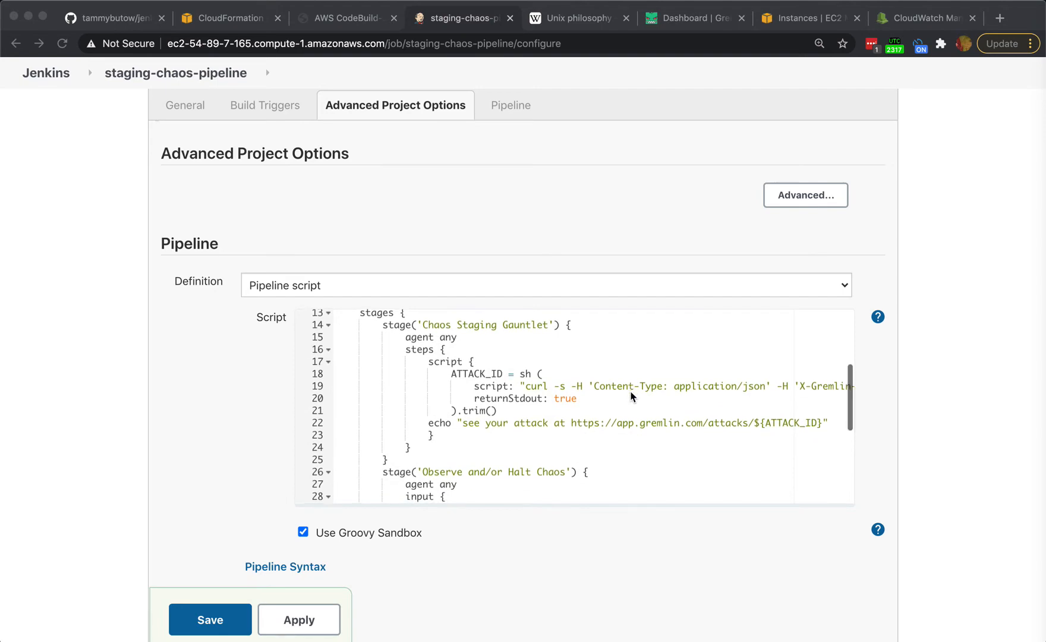
- Look up the CodeDeployDemo instance's details in EC2 and read the rest of the staging-chaos-pipeline script in Jenkins
left_click(792, 20)
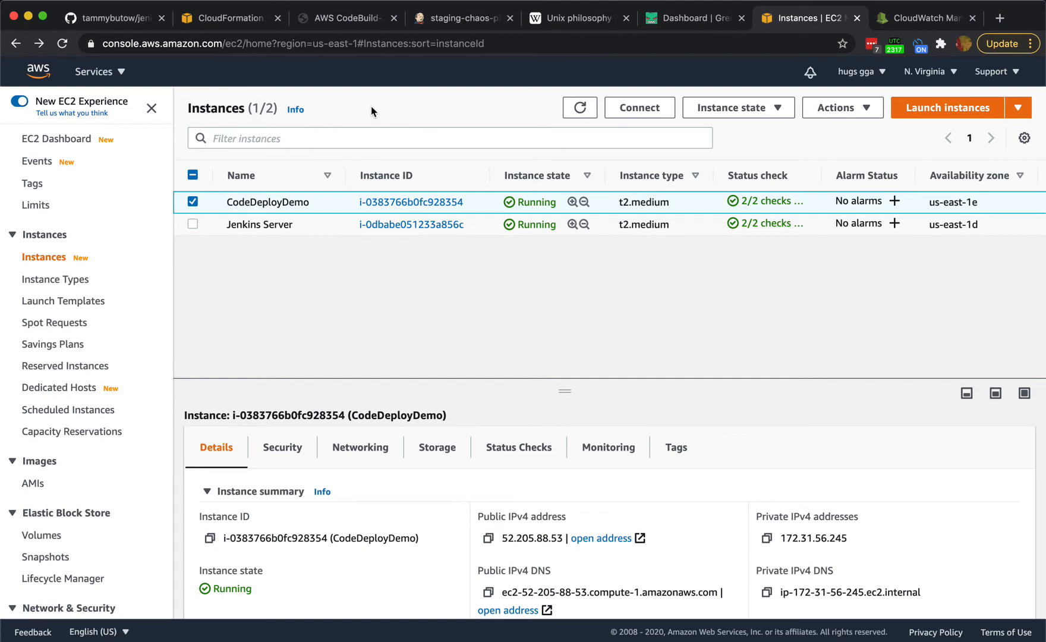
left_click(450, 21)
scroll(630, 398, "down", 5)
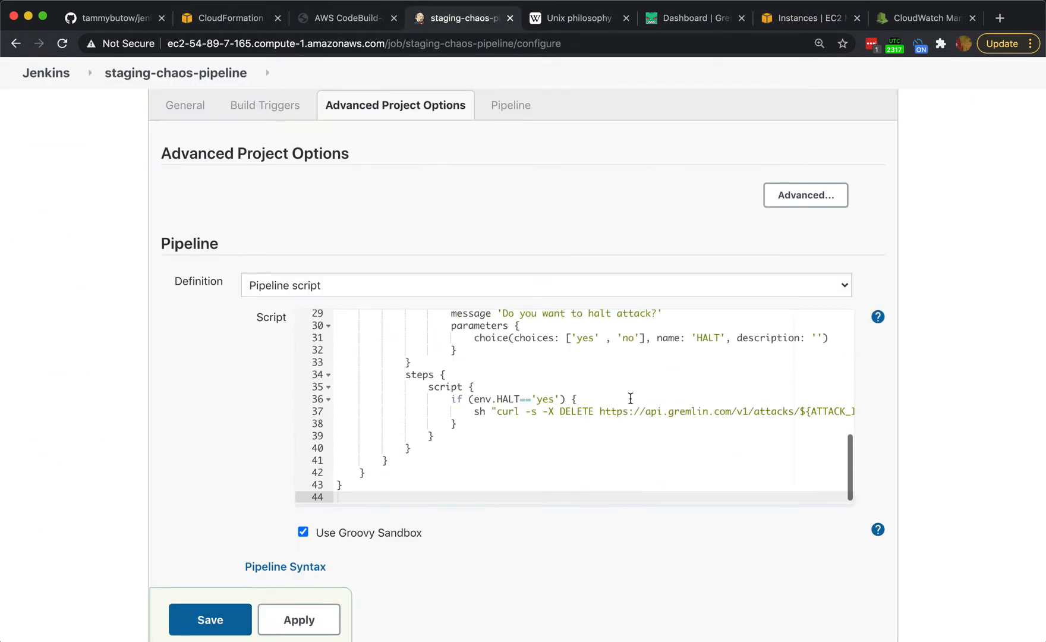
scroll(628, 398, "up", 20)
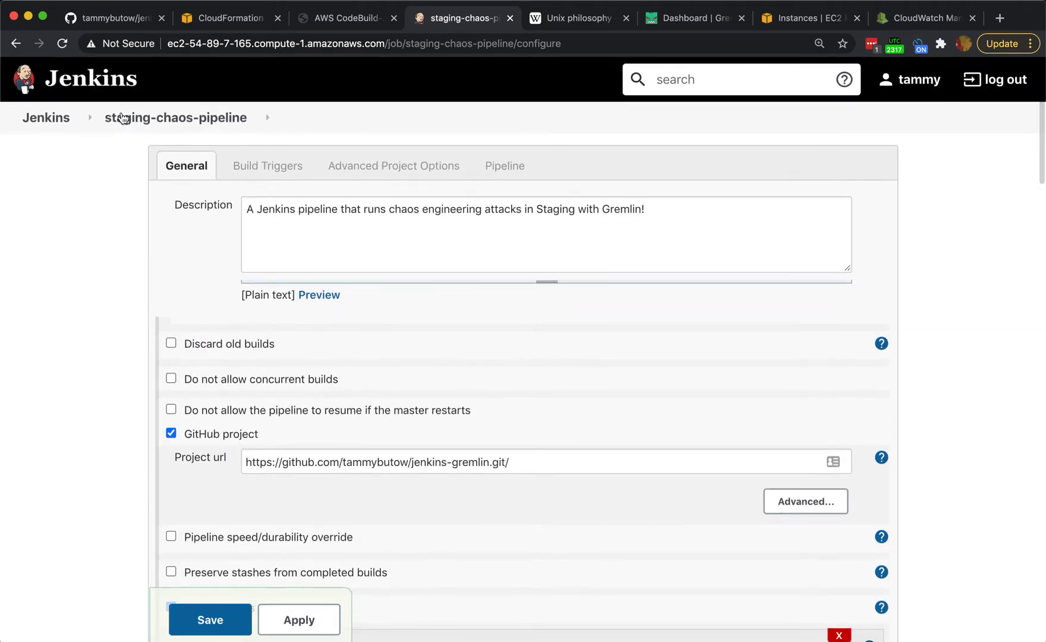
- Open the Print Message log of the Chaos Staging Gauntlet stage for run #18 of the staging-chaos-pipeline
left_click(145, 118)
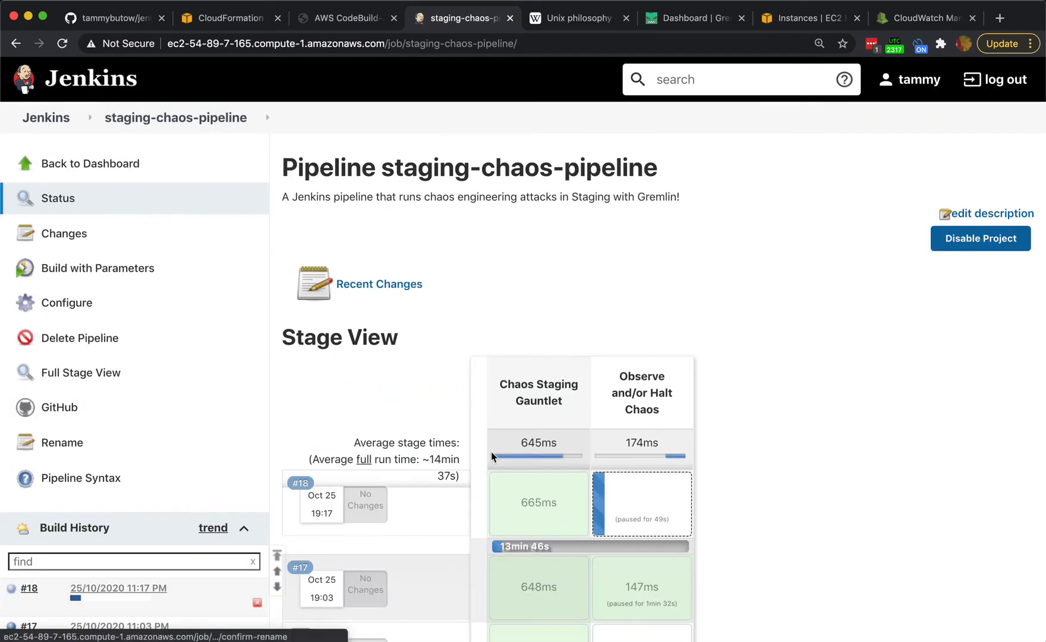
mouse_move(538, 499)
left_click(532, 441)
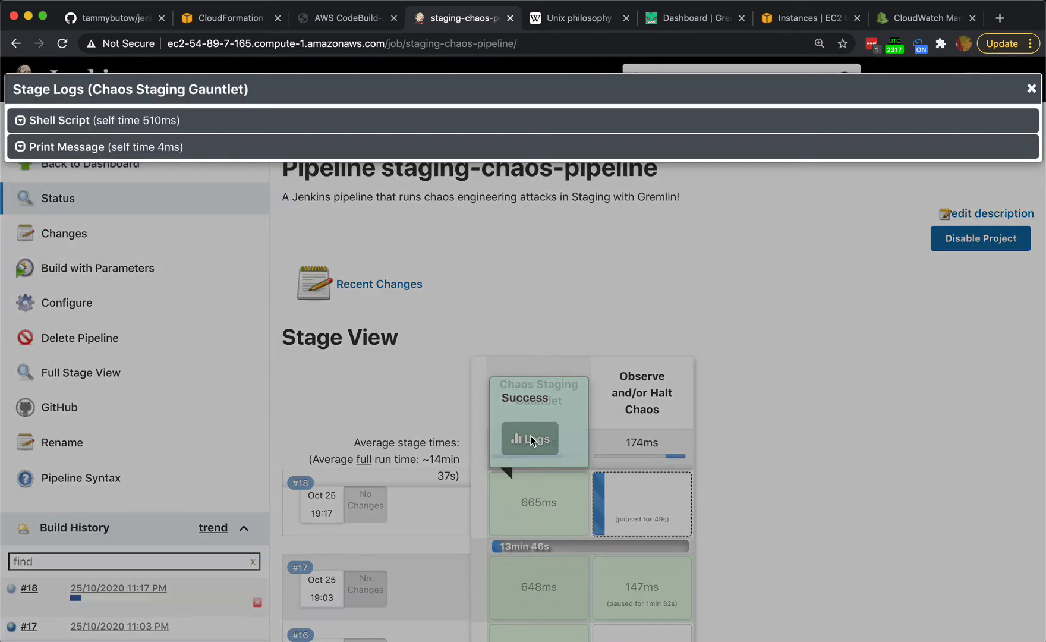
left_click(33, 150)
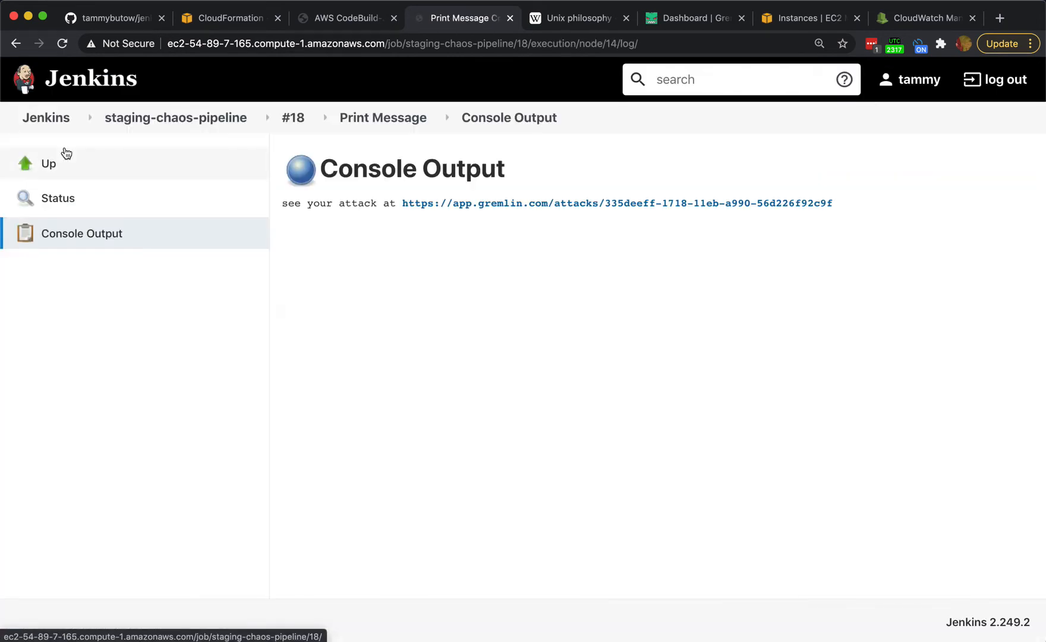
- Open the attack link from the console output in a new tab and view the attack's details in Gremlin
right_click(436, 203)
left_click(470, 208)
left_click(512, 19)
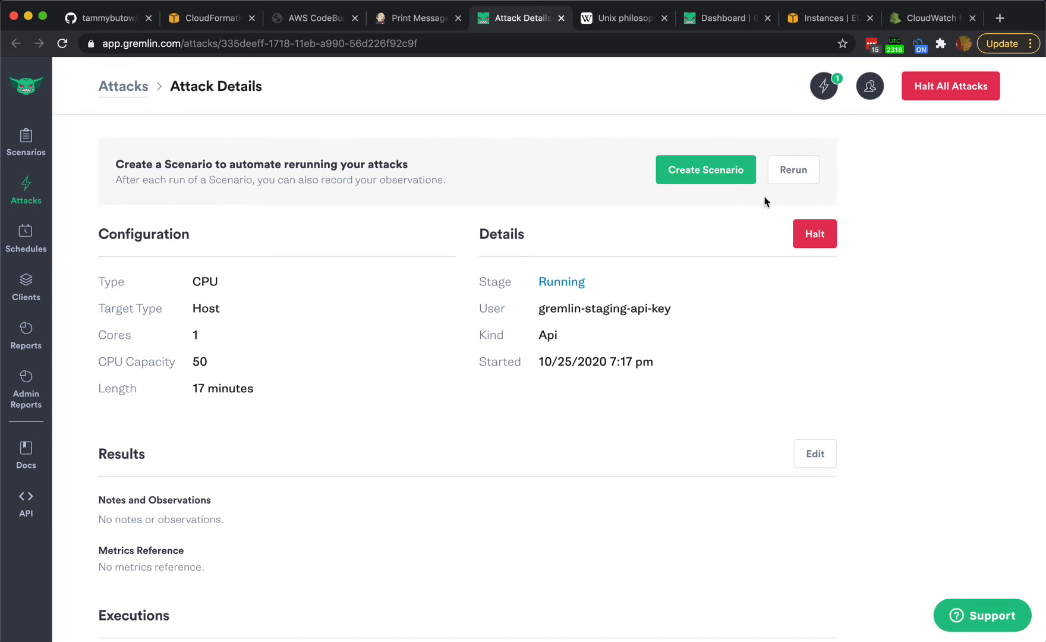
- Switch to the CloudWatch dashboard and refresh its CPU utilization and auto scaling group widgets
left_click(915, 22)
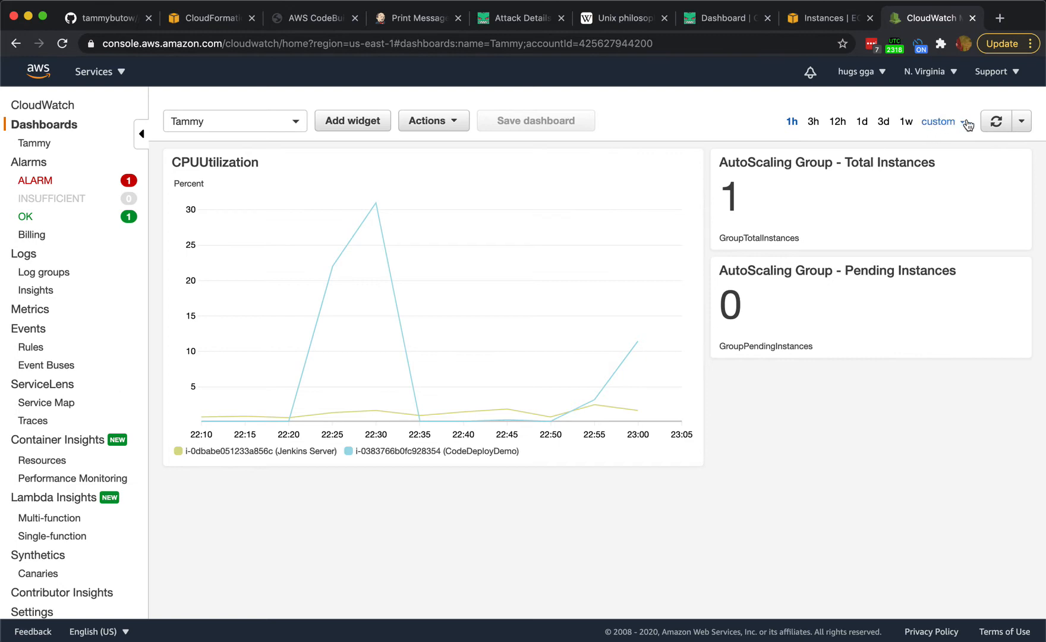
left_click(990, 123)
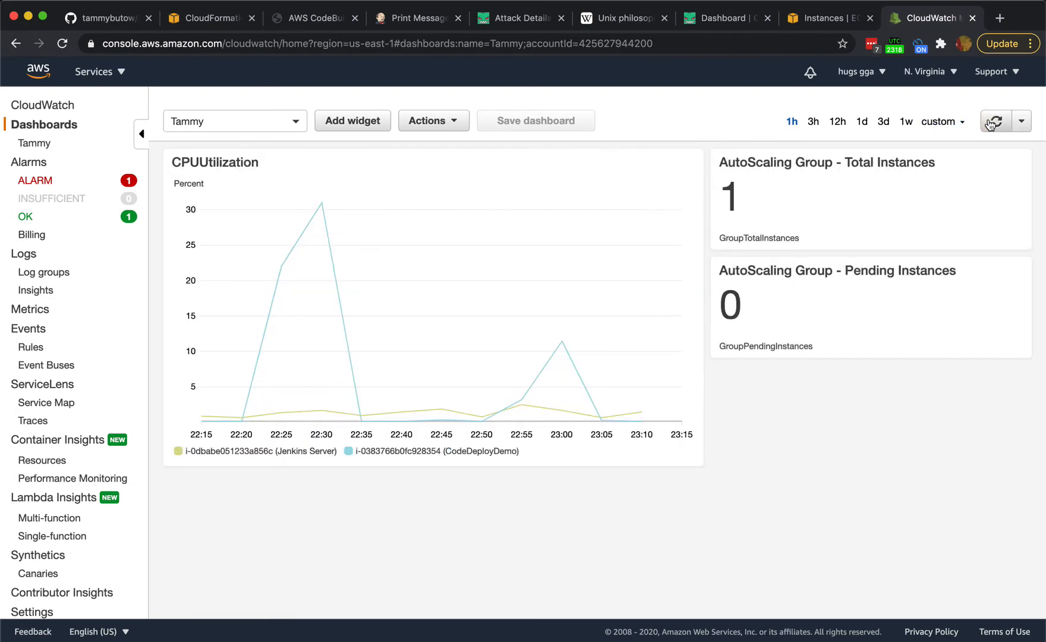
left_click(990, 122)
left_click(989, 123)
left_click(813, 37)
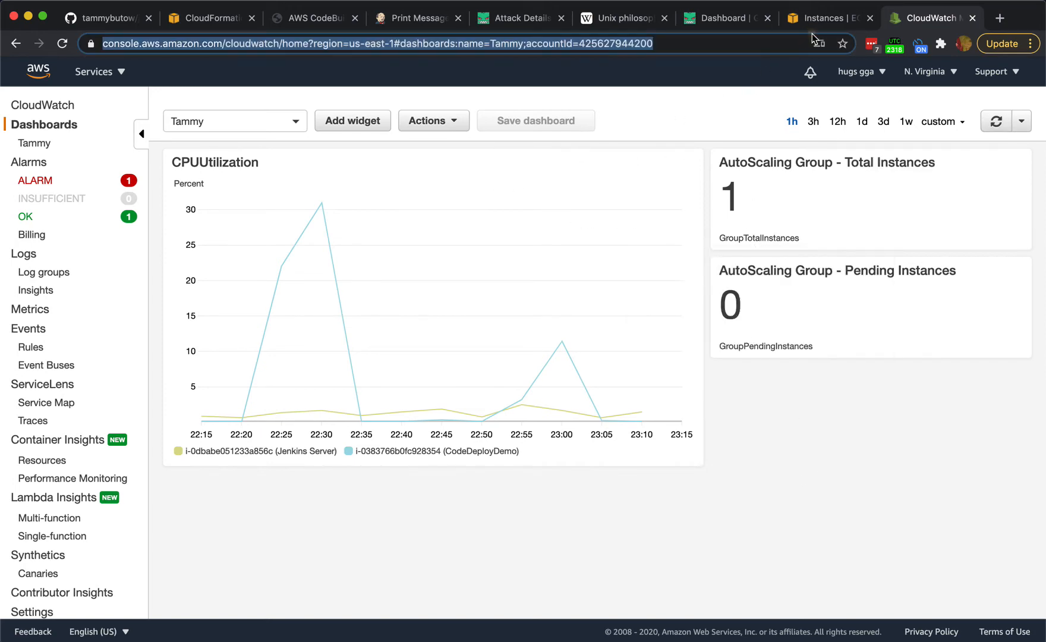
- Switch to EC2, open the launch configurations and examine the details of the jenkins-WSLaunchConfiguration entry, including its storage volumes
left_click(813, 19)
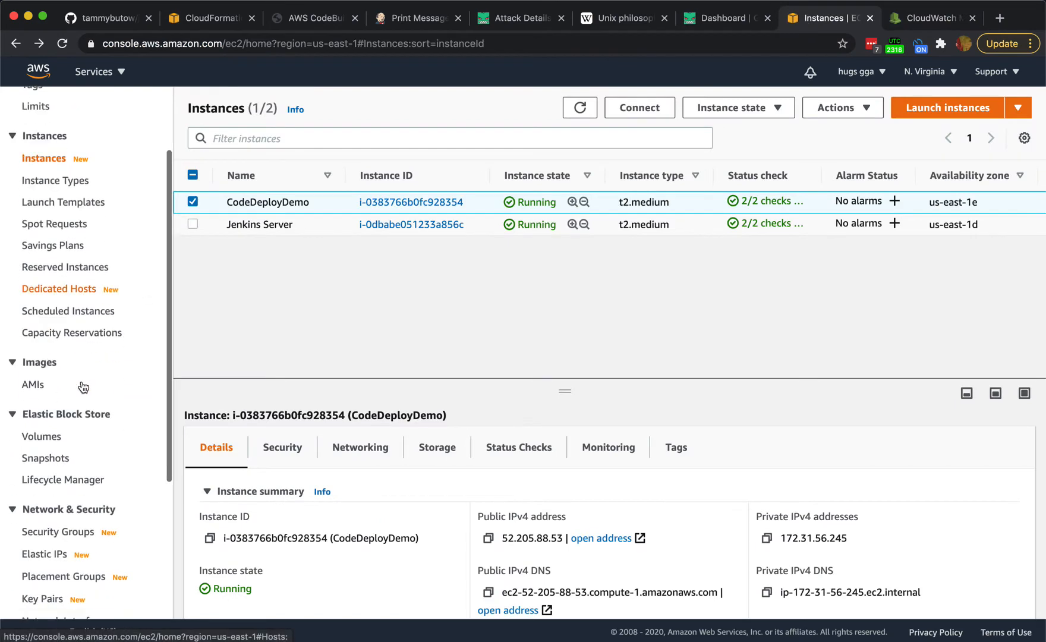
scroll(84, 387, "down", 5)
scroll(83, 387, "up", 3)
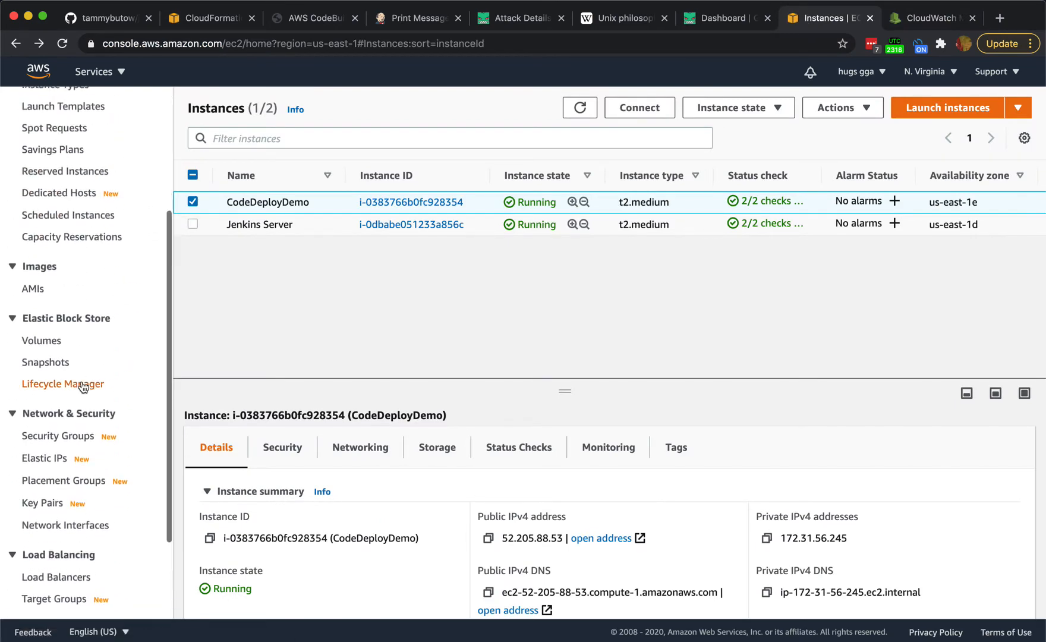
scroll(83, 387, "up", 4)
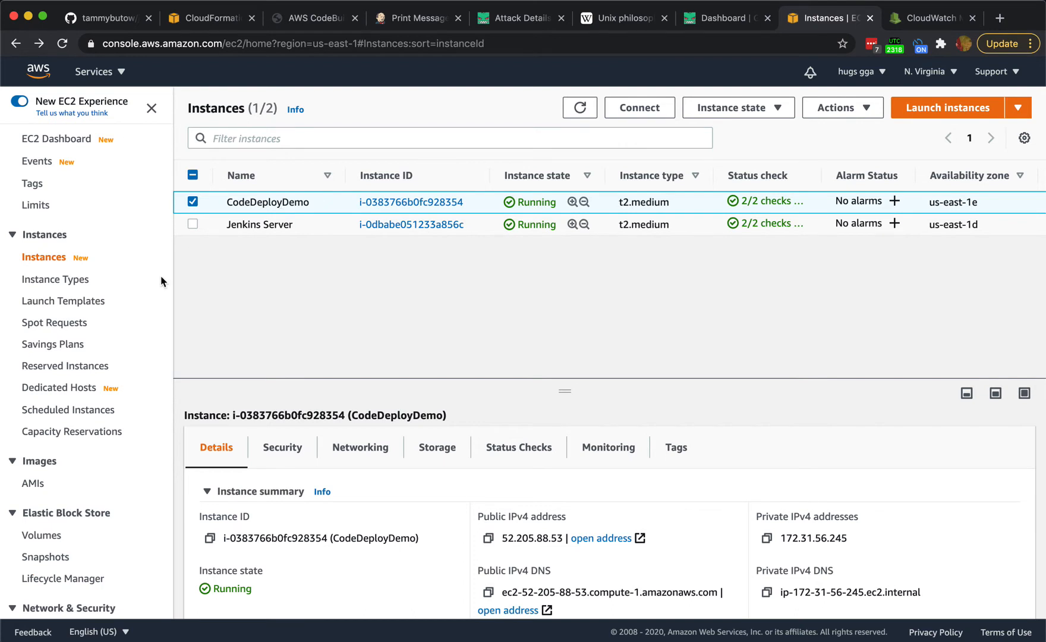
scroll(130, 336, "down", 5)
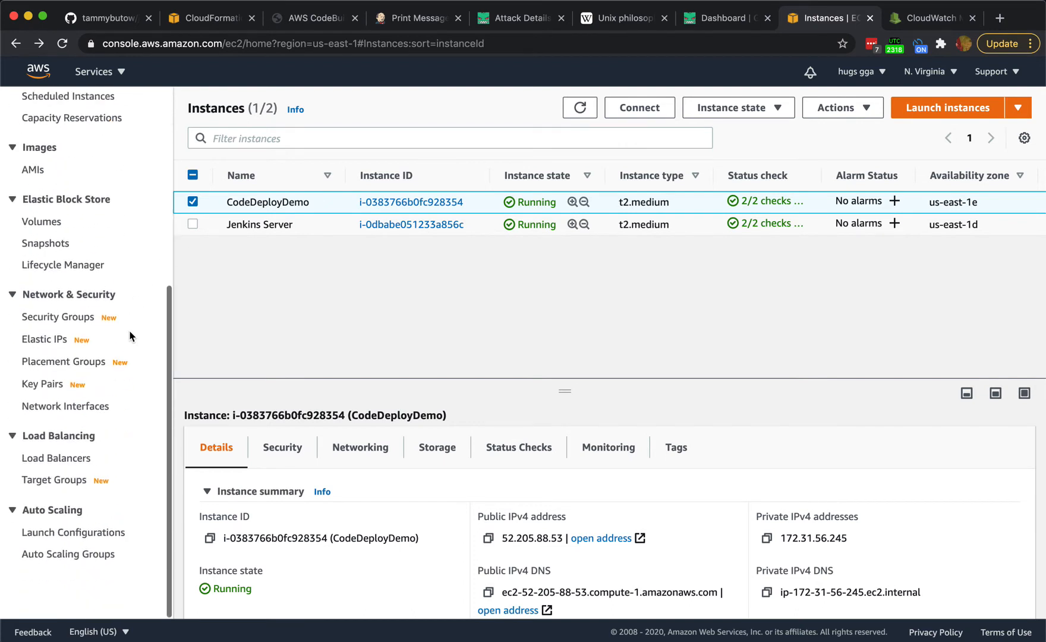
left_click(54, 536)
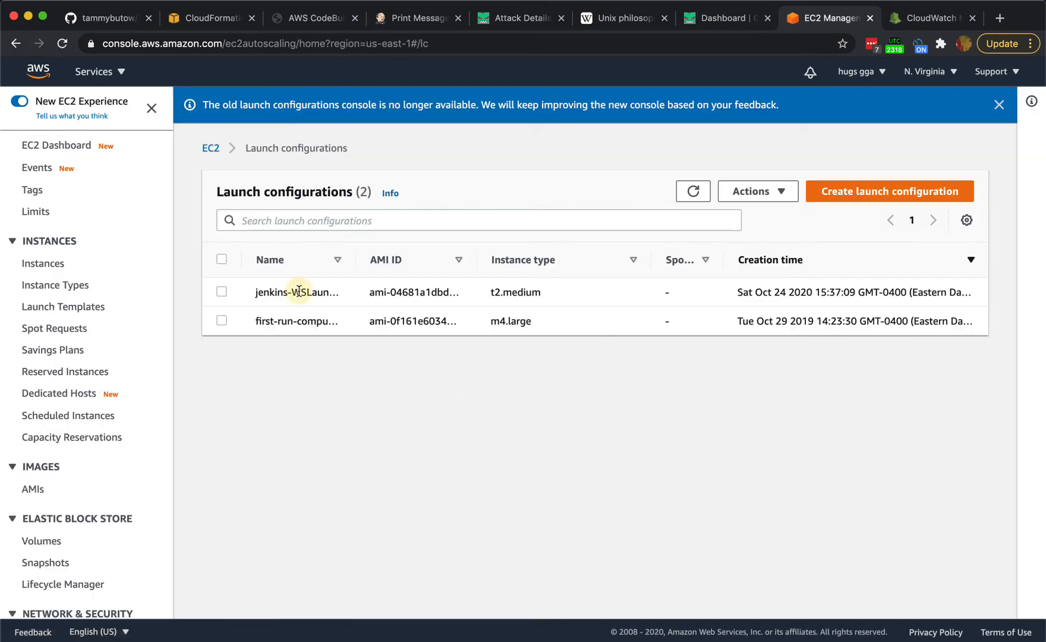
left_click(297, 293)
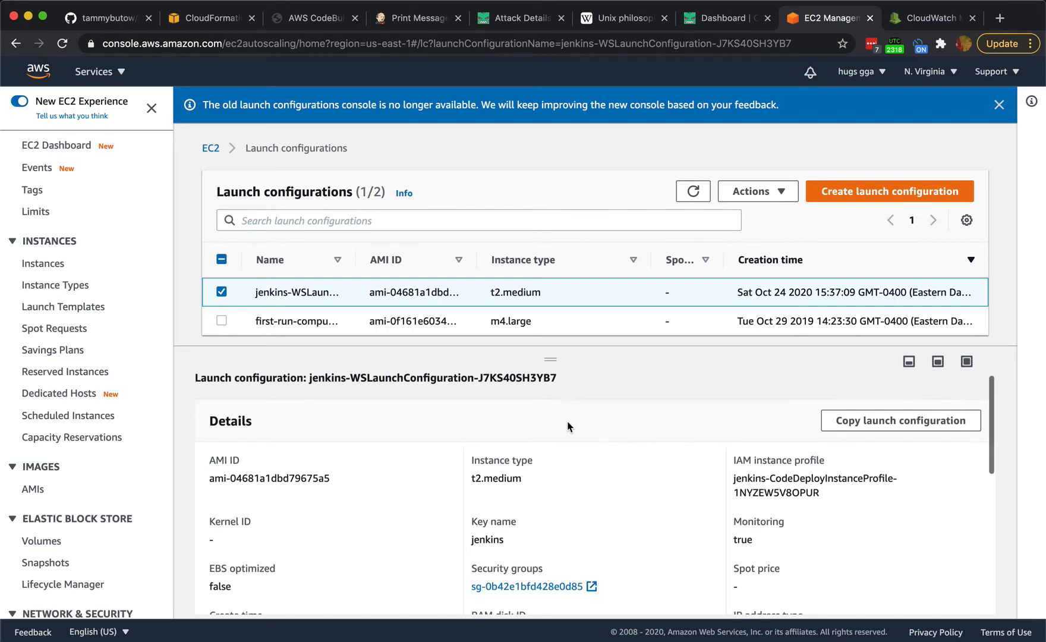
scroll(568, 427, "down", 3)
scroll(567, 426, "down", 3)
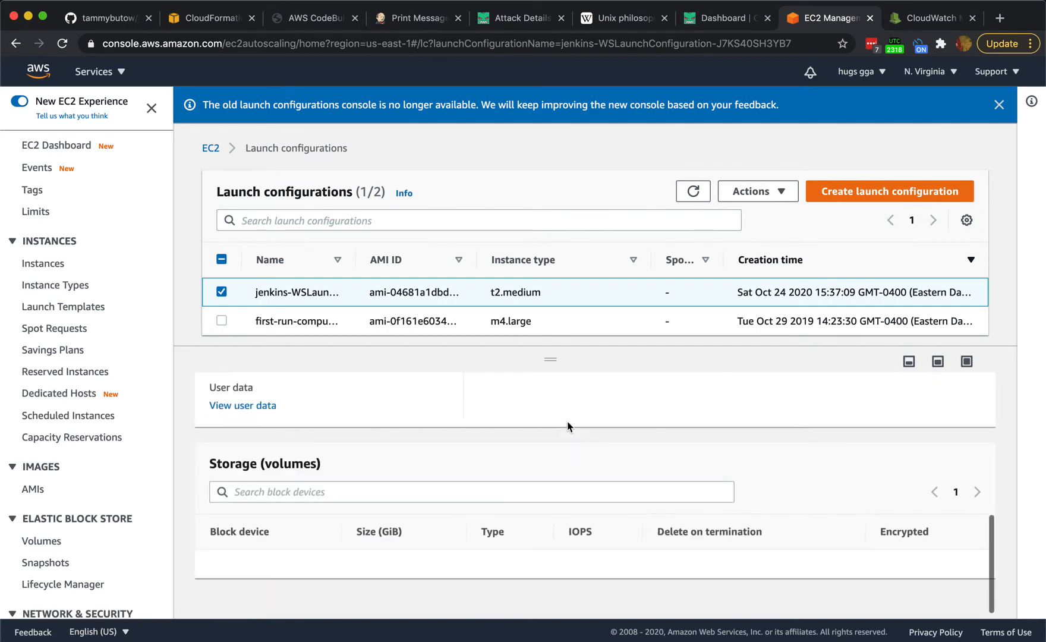
- Open the jenkins-WSASG Auto Scaling group and examine its desired, minimum and maximum capacity
scroll(59, 416, "down", 5)
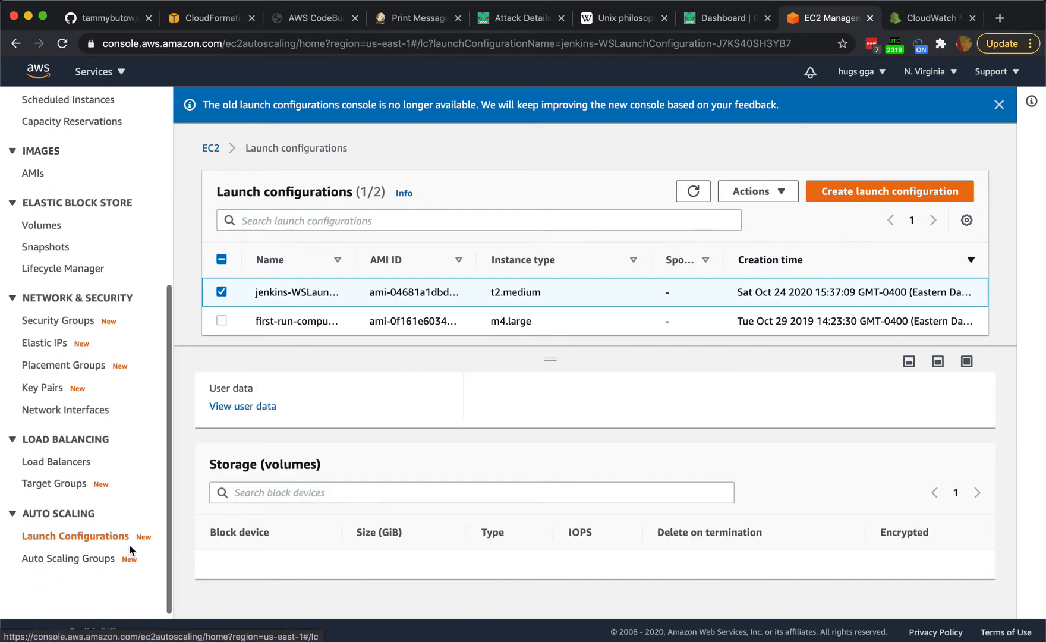
left_click(83, 559)
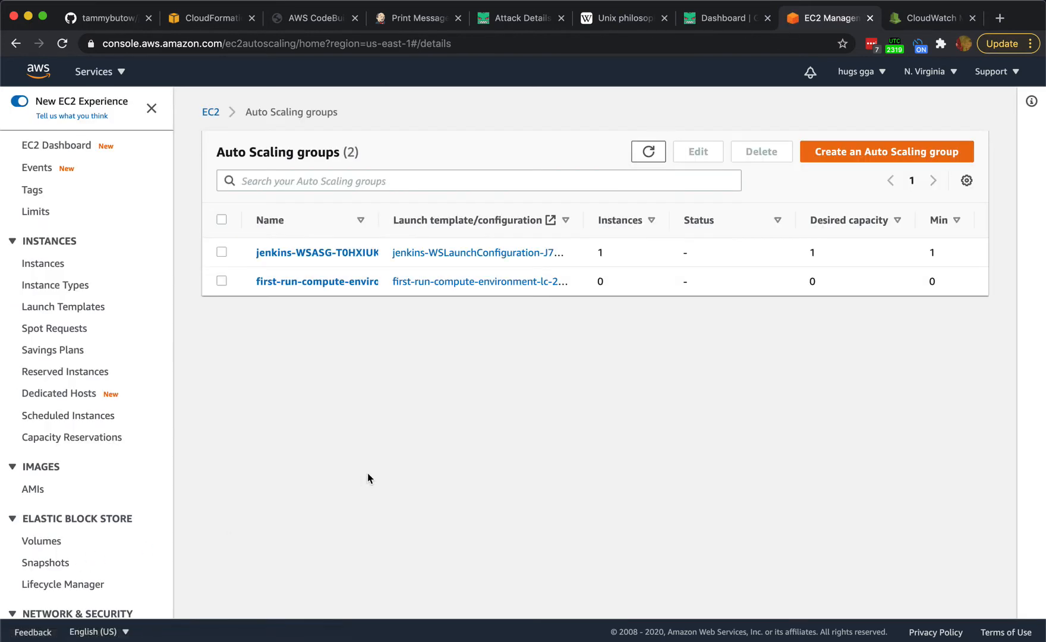
left_click(307, 255)
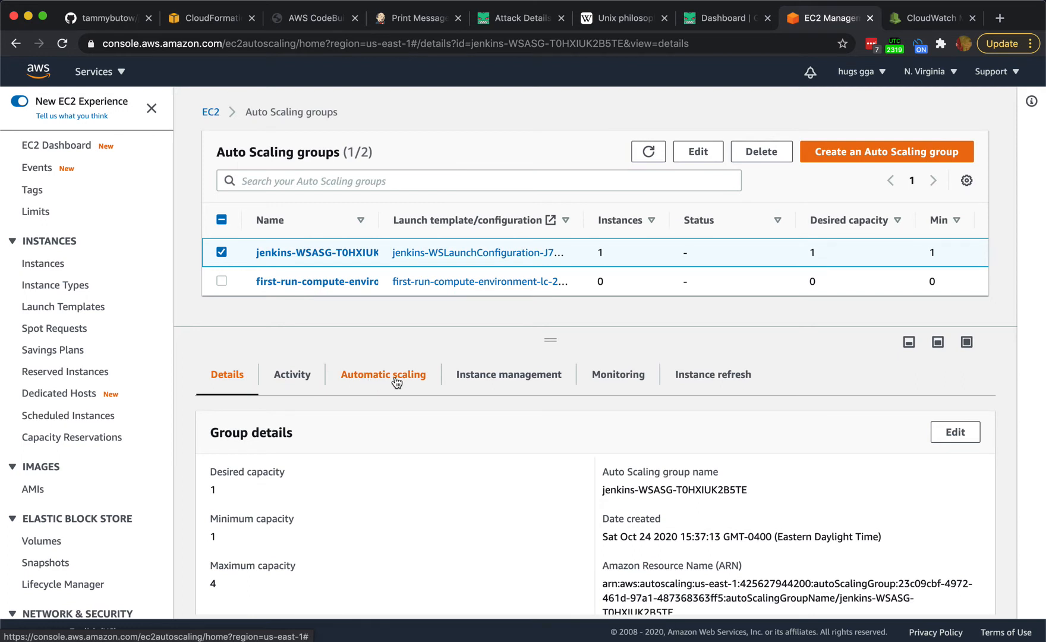
scroll(405, 470, "down", 2)
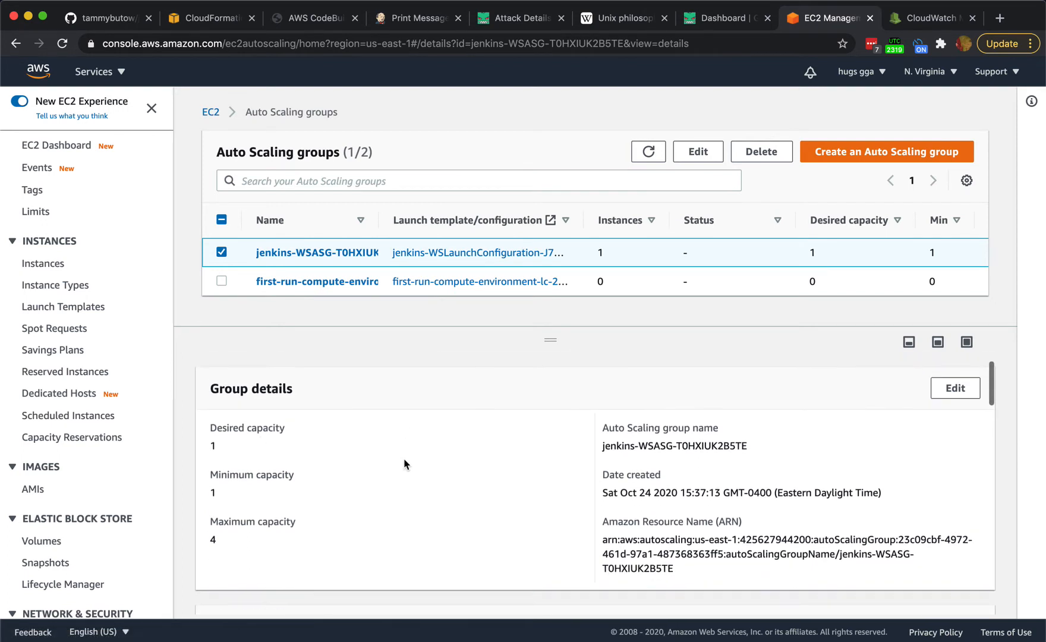
scroll(300, 499, "up", 1)
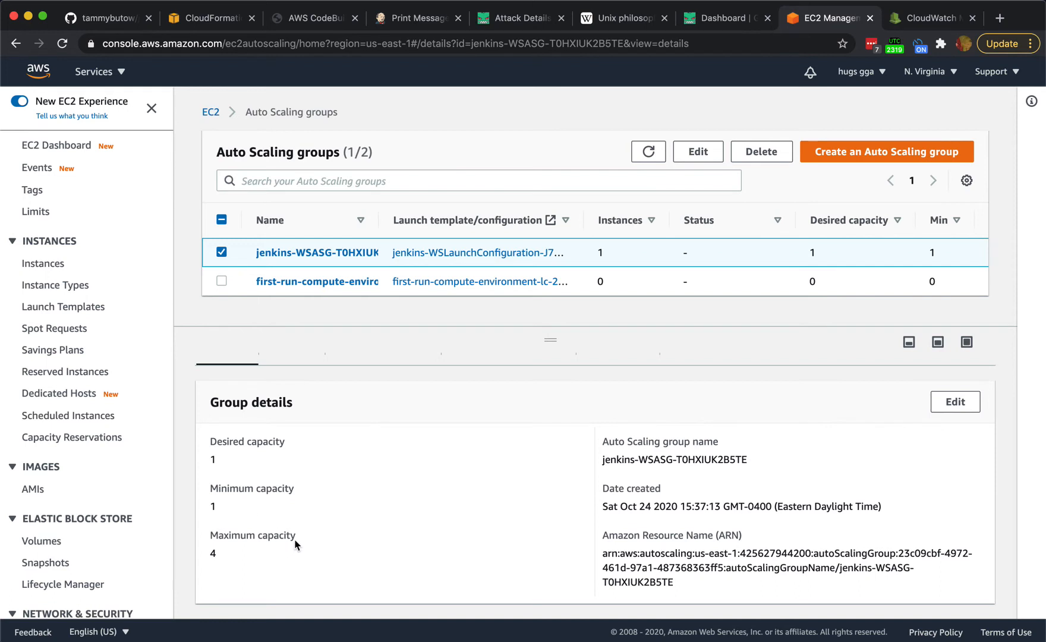
scroll(294, 500, "up", 2)
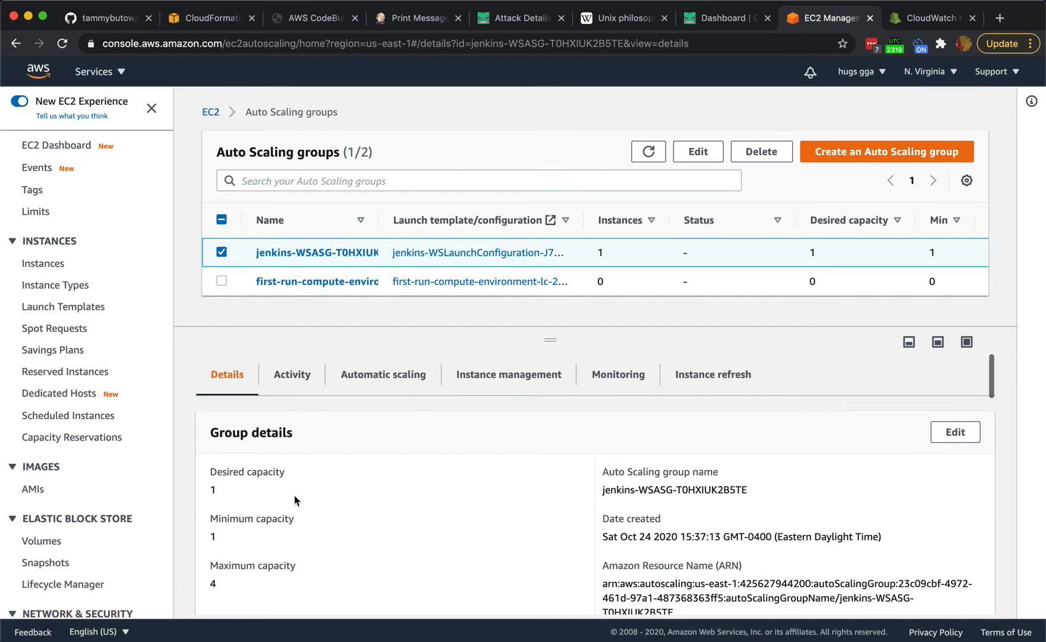
- View the jenkins-WSASG group's automatic scaling settings and read its Target Tracking Policy and scheduled actions
left_click(395, 384)
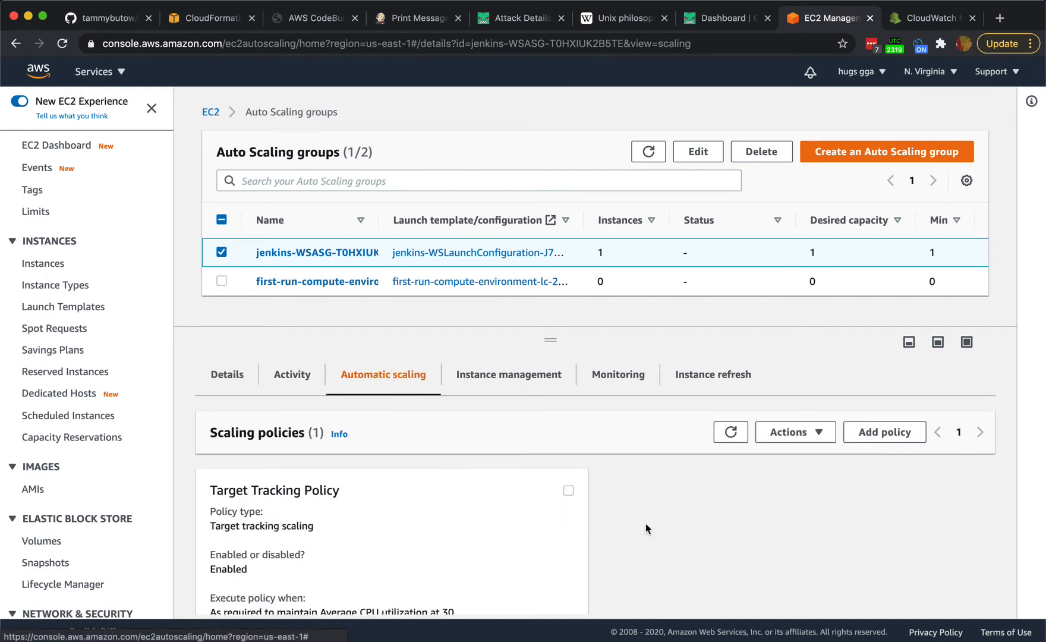
scroll(646, 523, "down", 5)
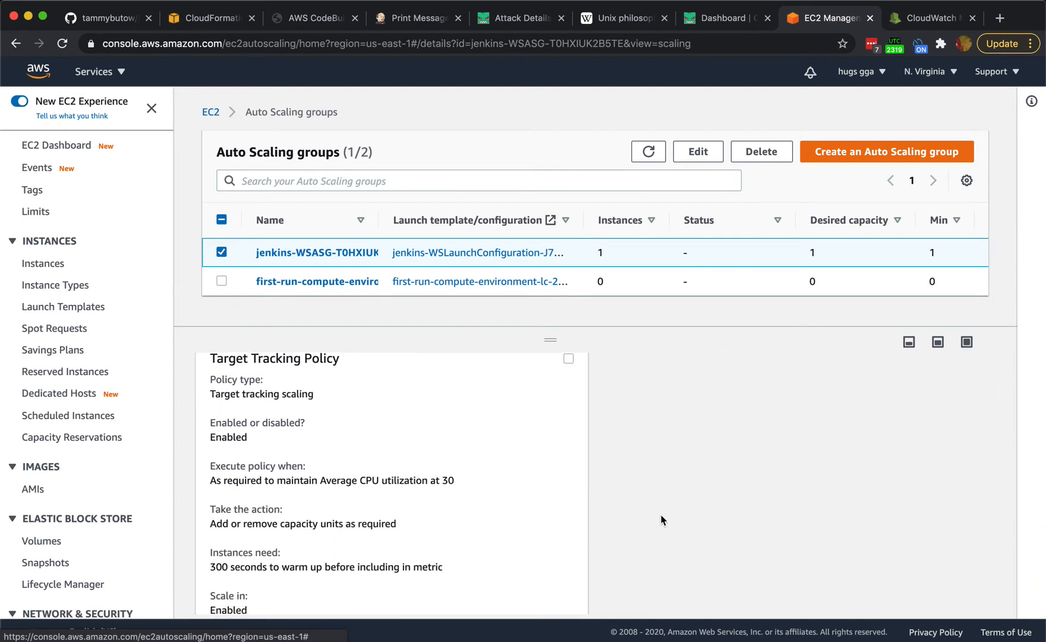
scroll(664, 521, "down", 2)
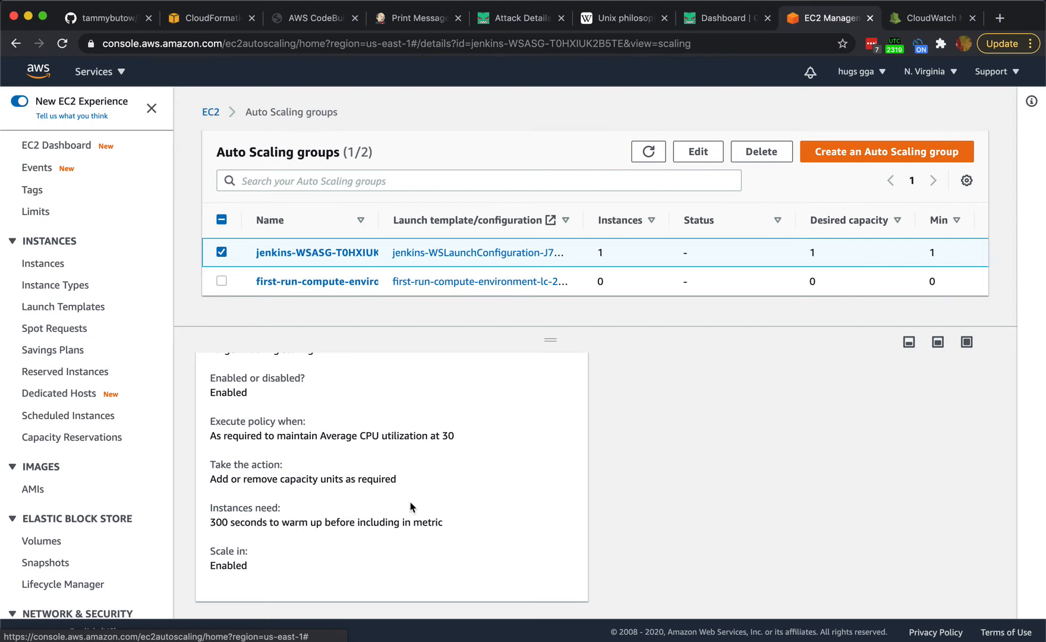
scroll(413, 506, "down", 5)
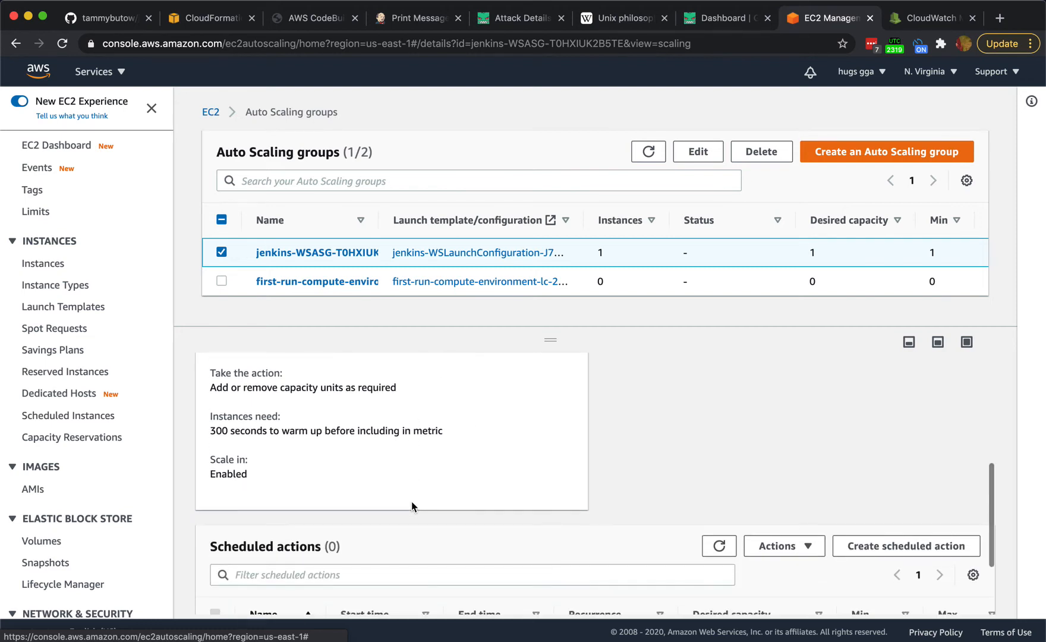
scroll(413, 506, "up", 5)
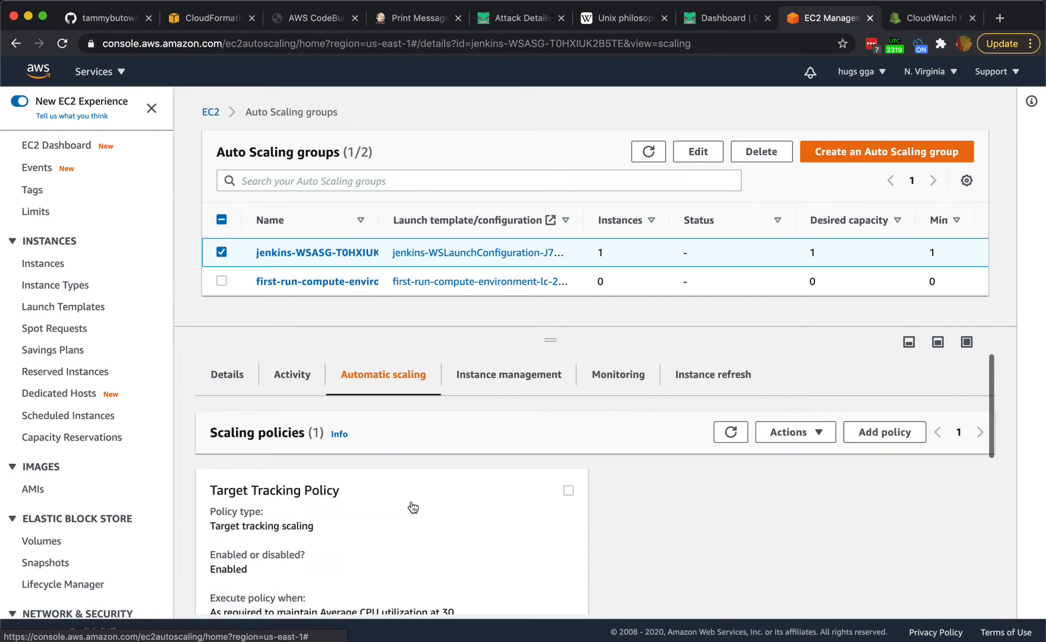
- Open the Target Tracking Policy for editing, look through the available metric types and leave without updating it
left_click(568, 492)
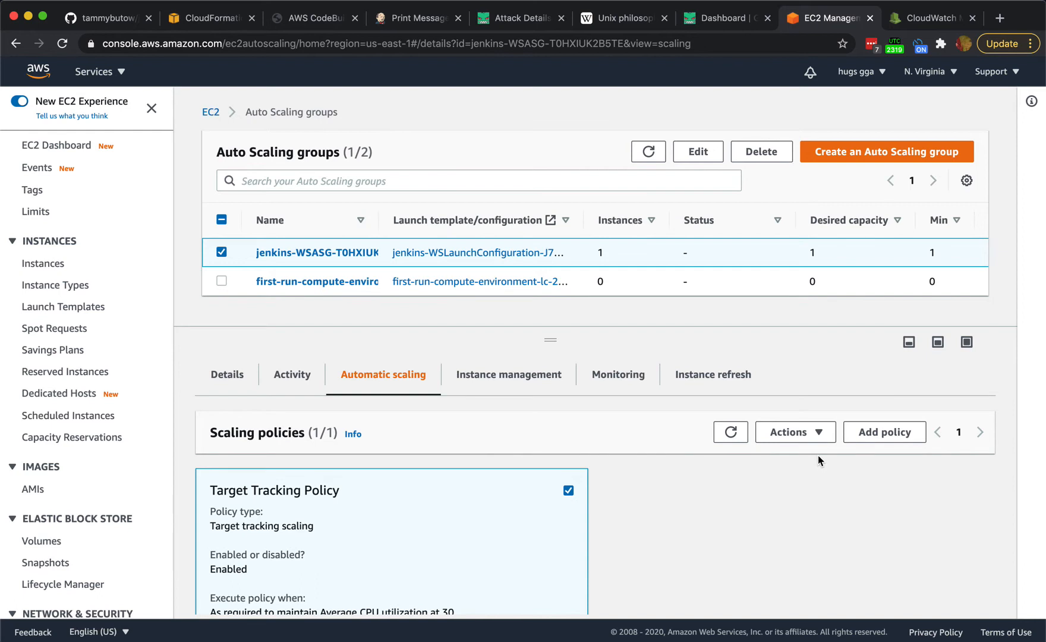
left_click(820, 433)
left_click(789, 520)
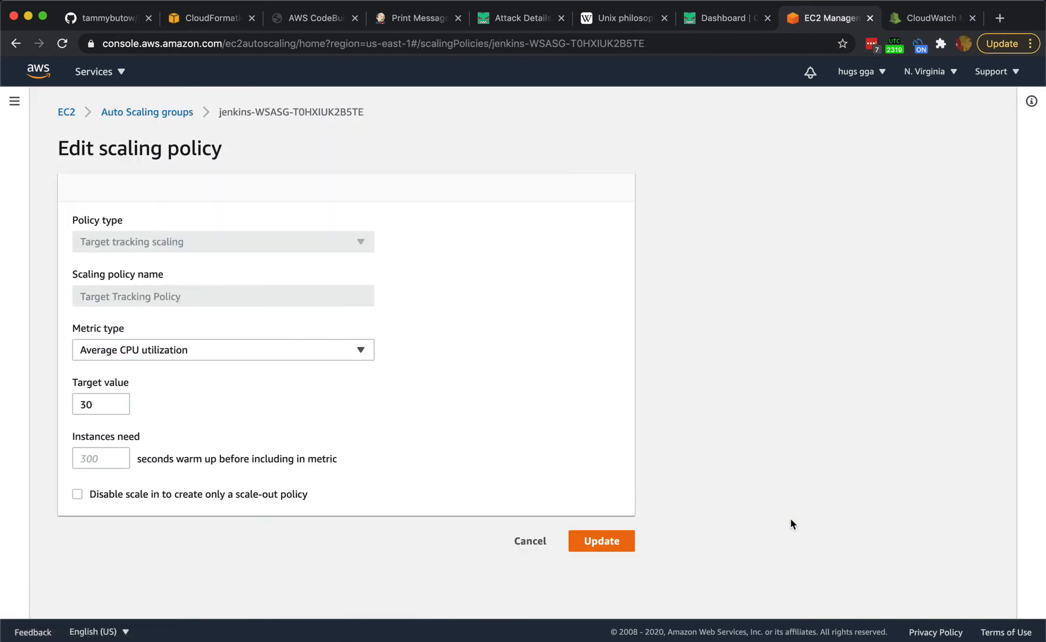
left_click(190, 355)
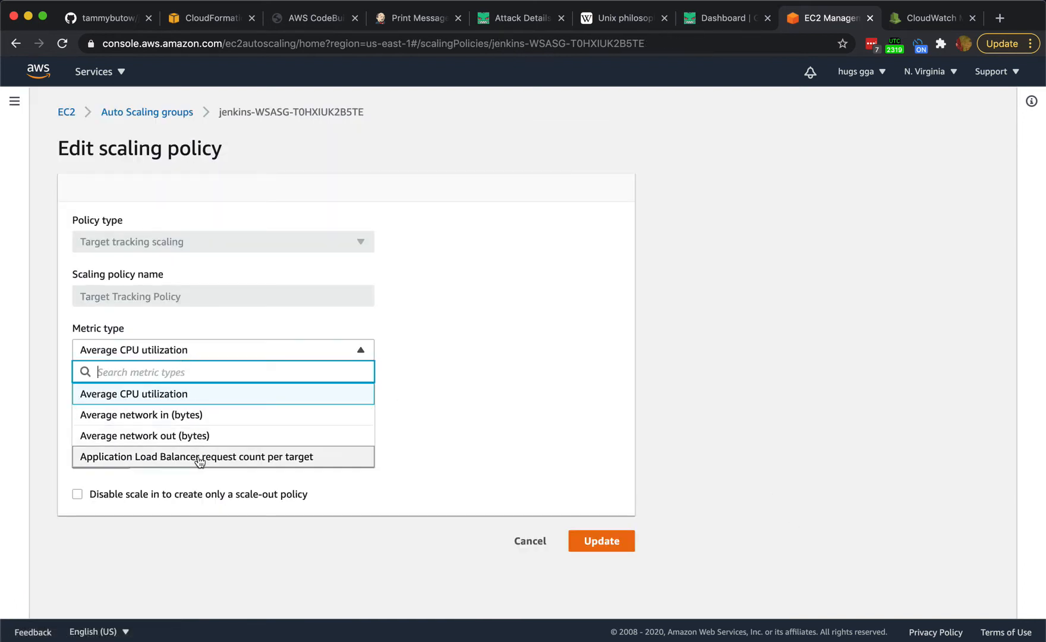
left_click(462, 380)
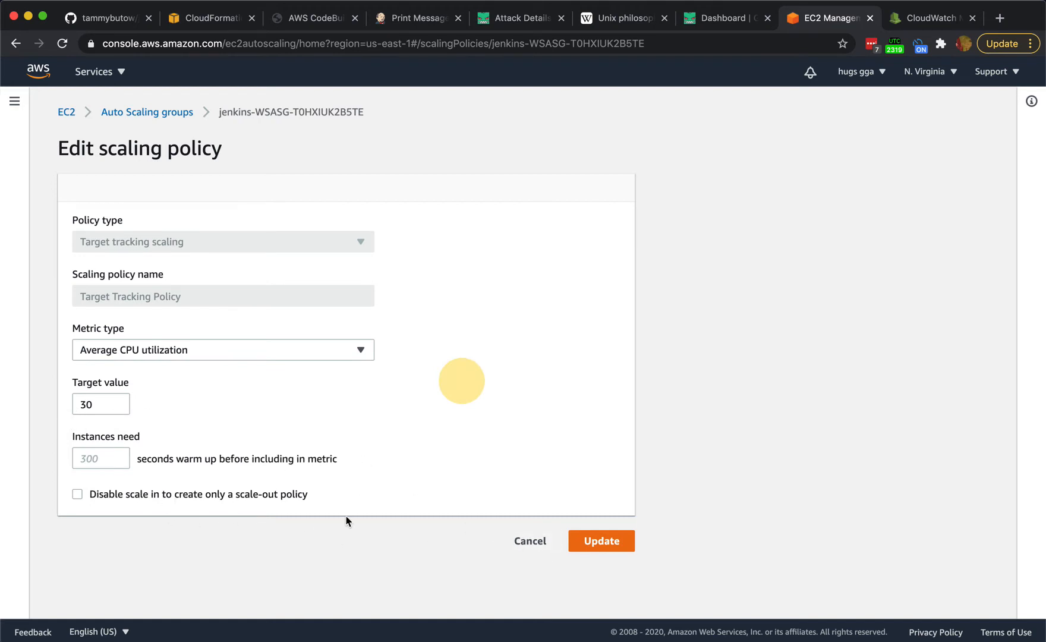
left_click(529, 541)
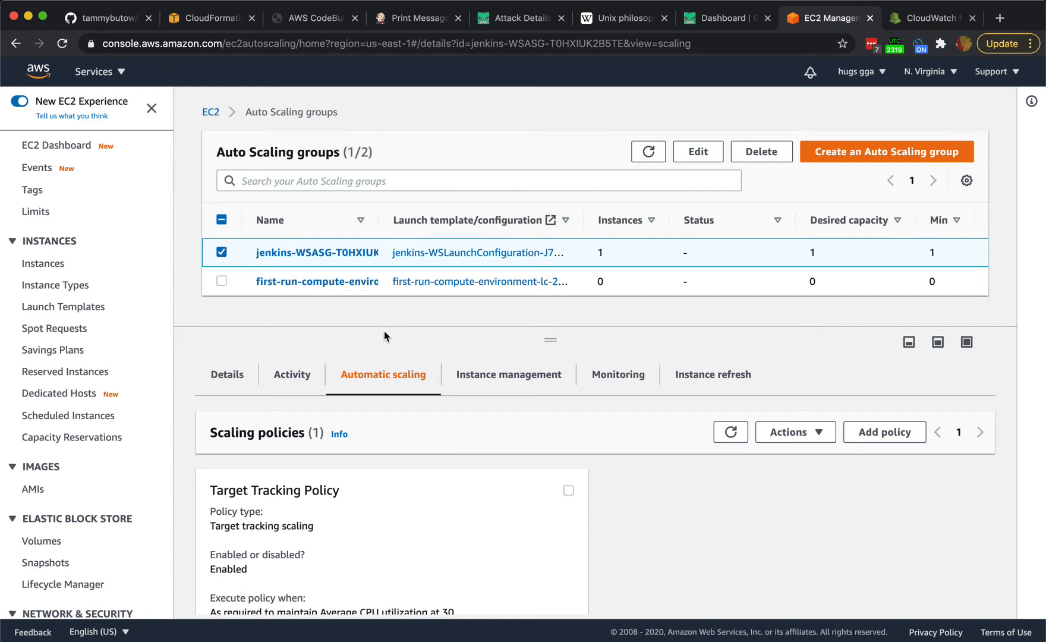
- Go to the EC2 dashboard and open the list of instances
left_click(69, 145)
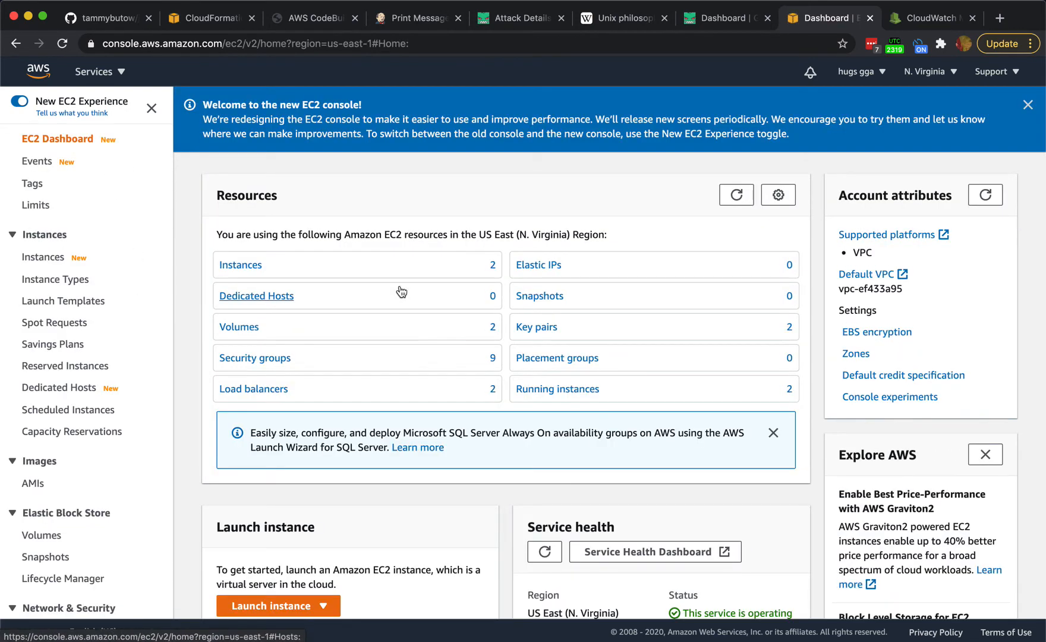
left_click(255, 266)
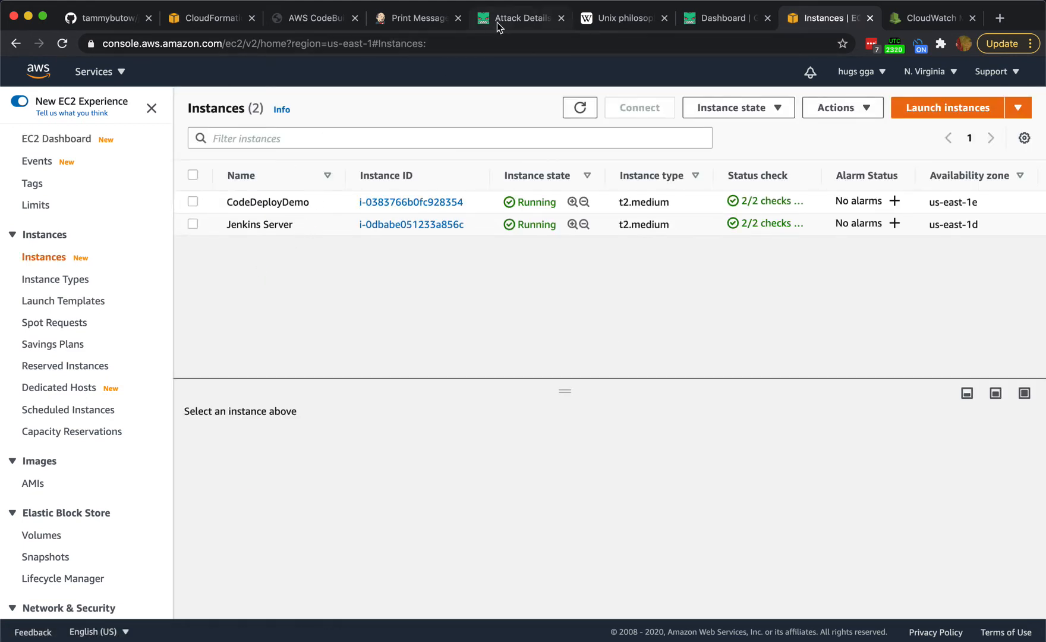
- Switch to the CloudWatch dashboard, reload the page and inspect the CodeDeployDemo CPU utilization peak around 23:00
left_click(901, 19)
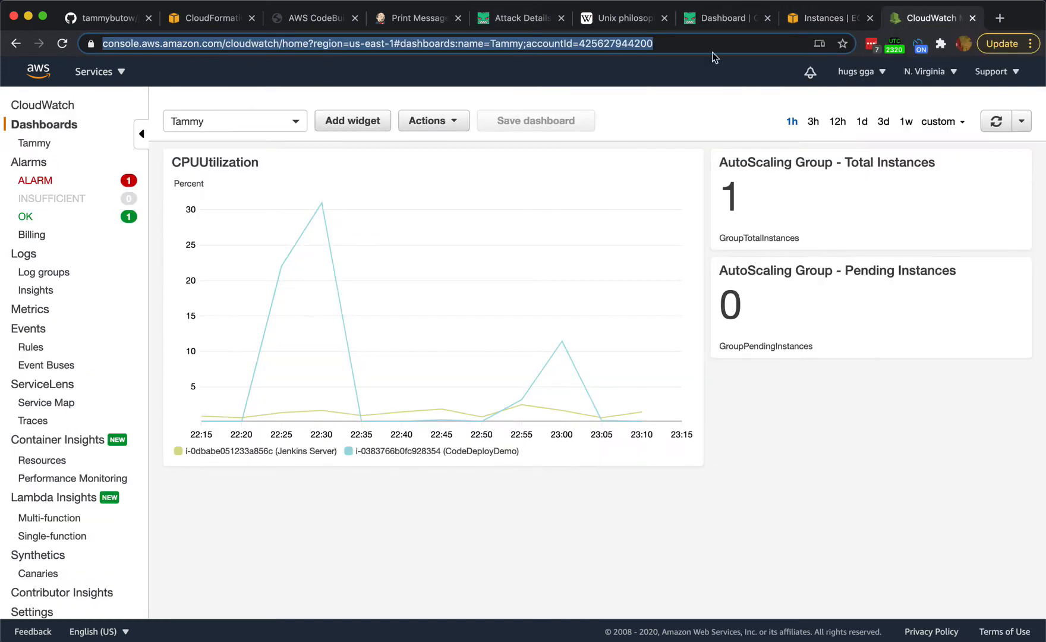
left_click(62, 44)
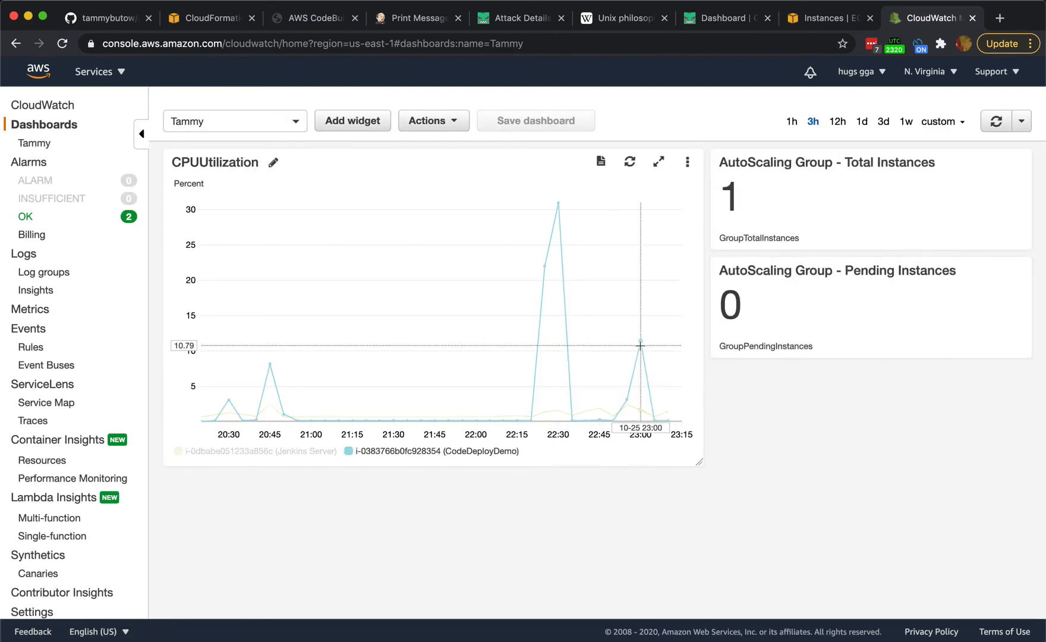
mouse_move(640, 345)
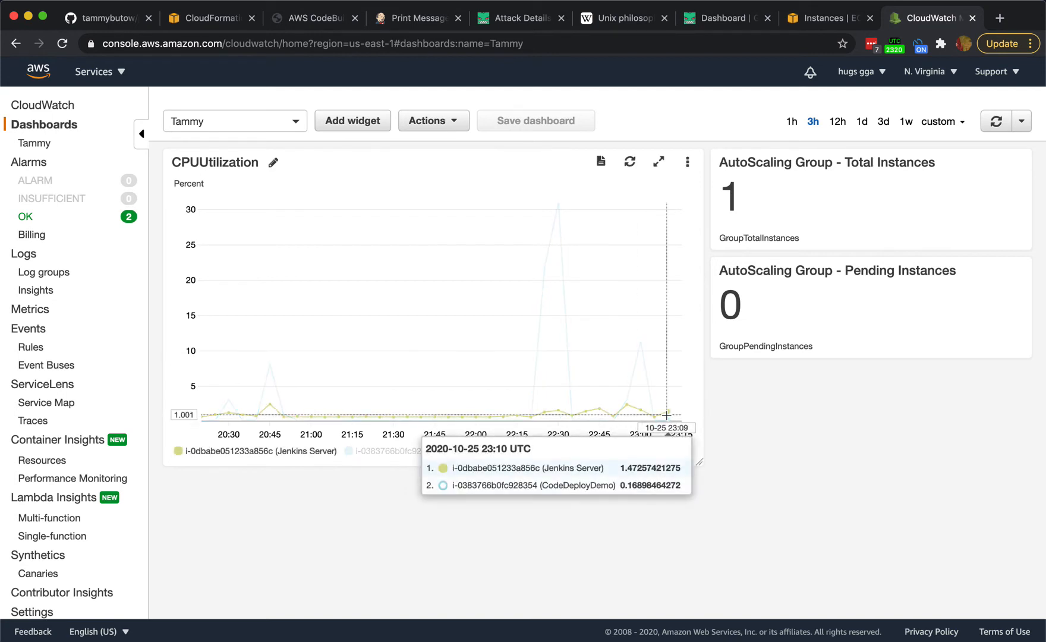
left_click(640, 342)
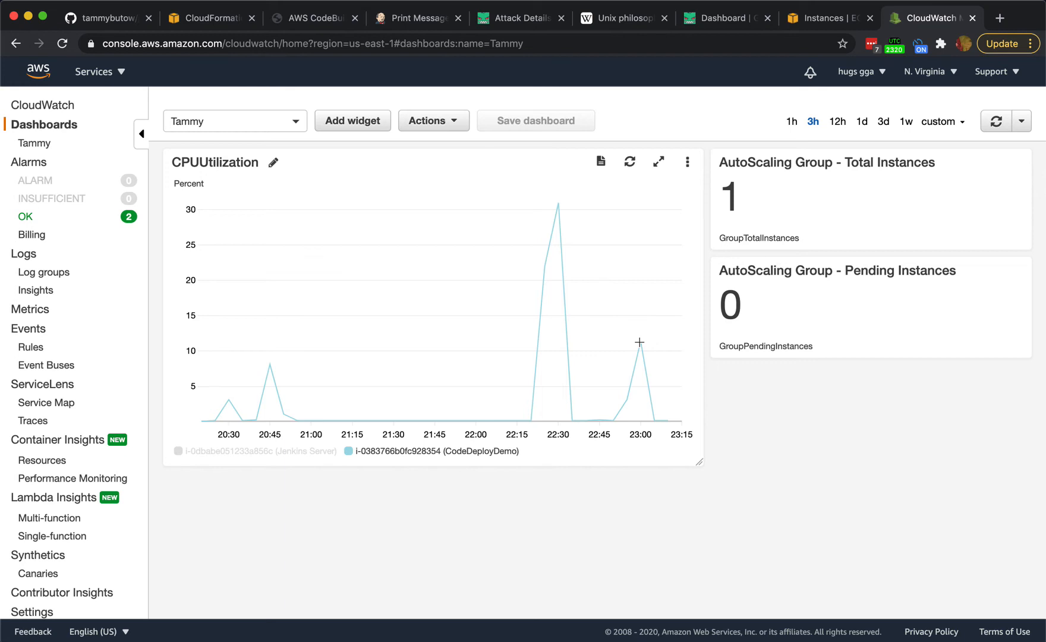
- Set the CloudWatch dashboard's time range to 1h, inspect the earlier CPU peak and refresh the widgets
left_click(792, 121)
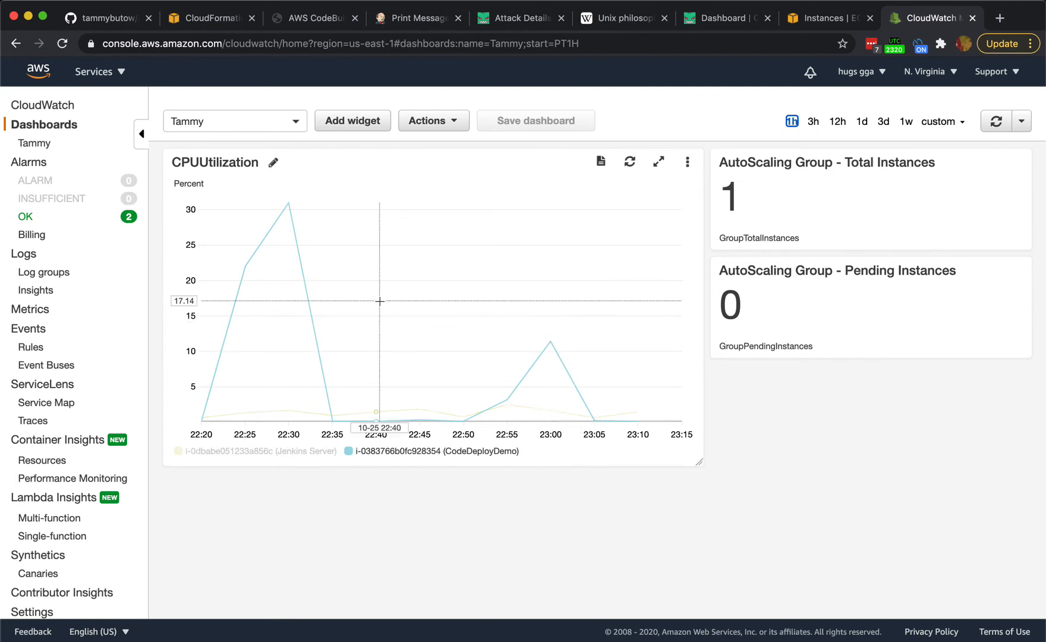
mouse_move(284, 204)
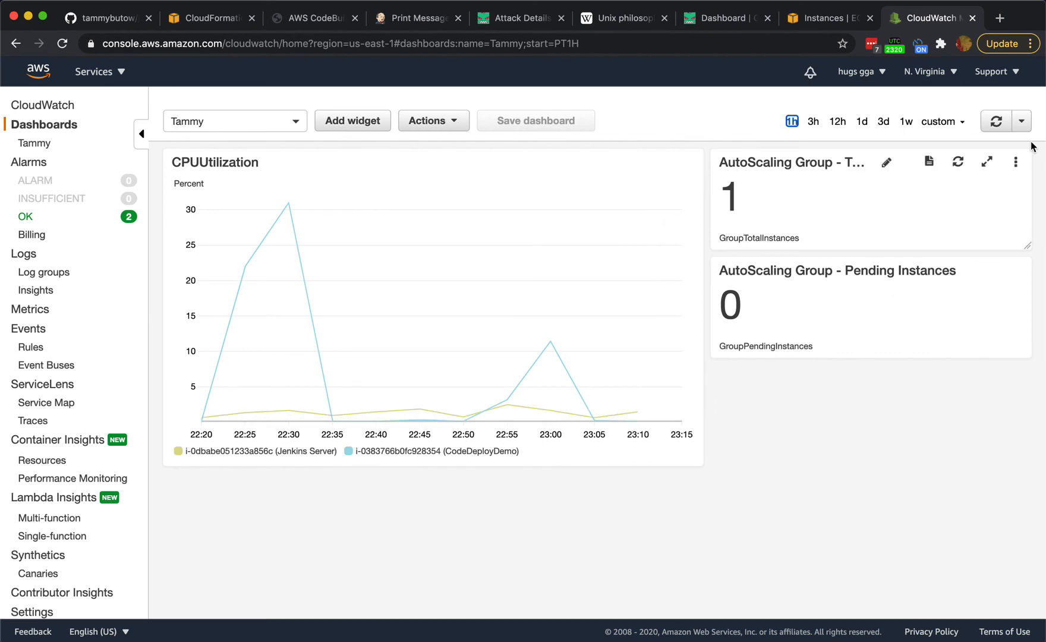
left_click(993, 124)
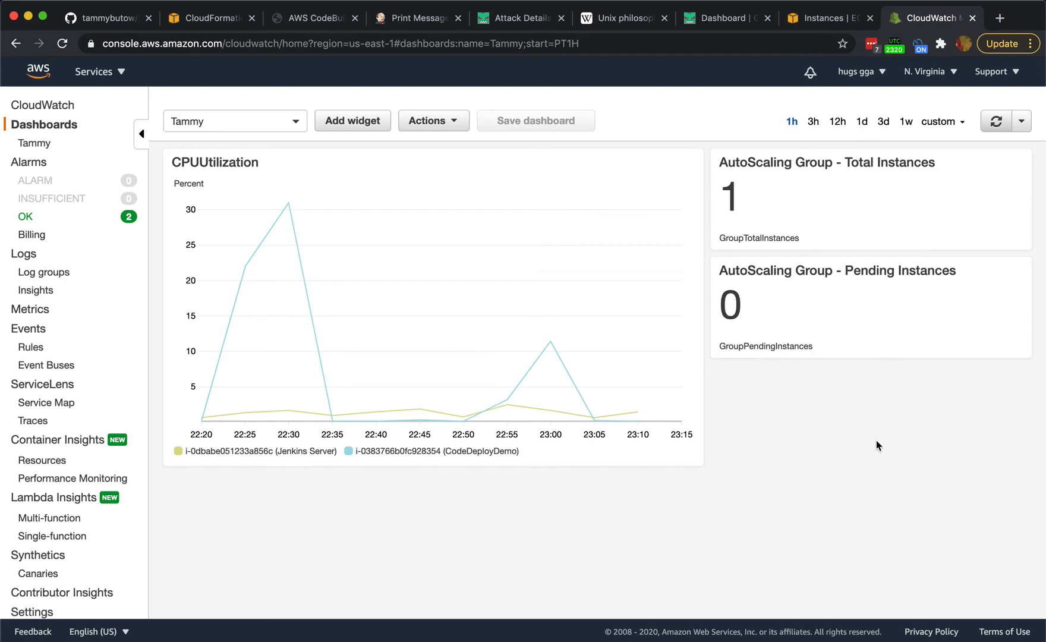
- Switch back to Jenkins and open the staging-chaos-pipeline overview with its stage view
left_click(204, 20)
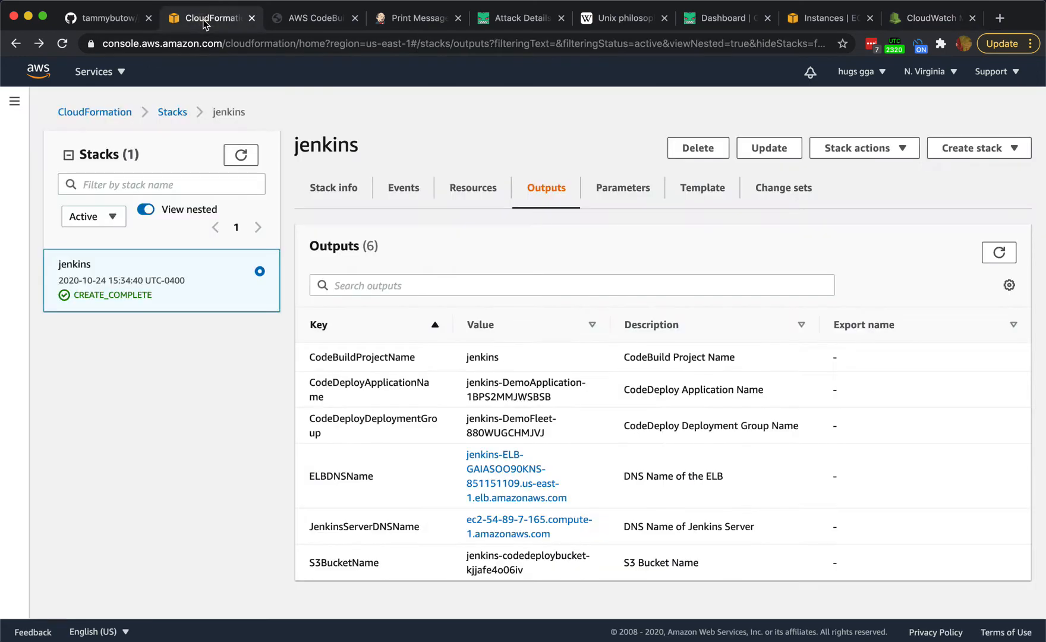
left_click(414, 20)
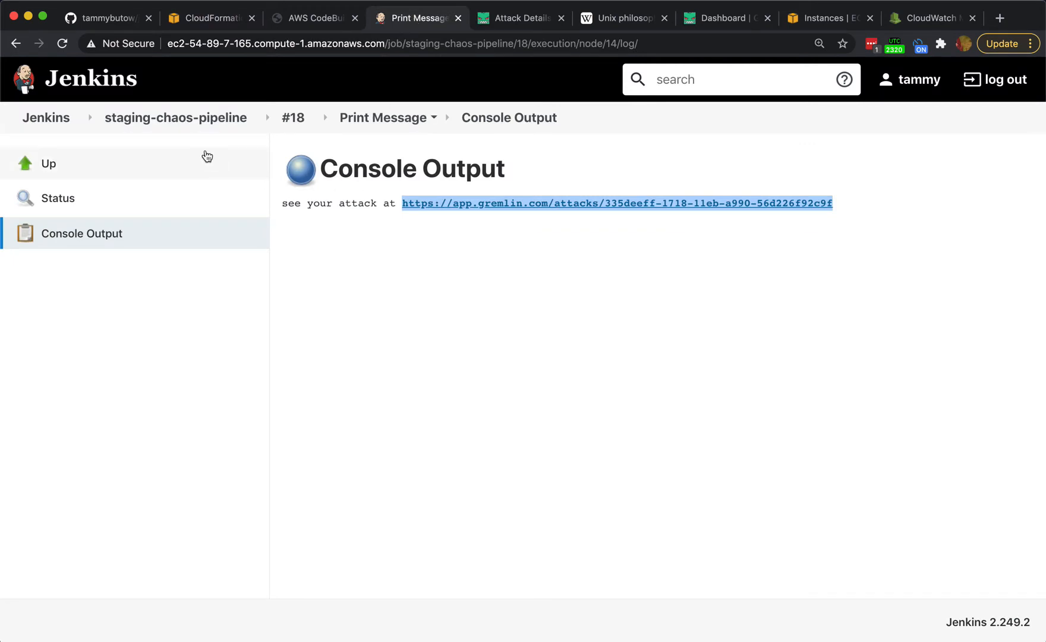
left_click(136, 121)
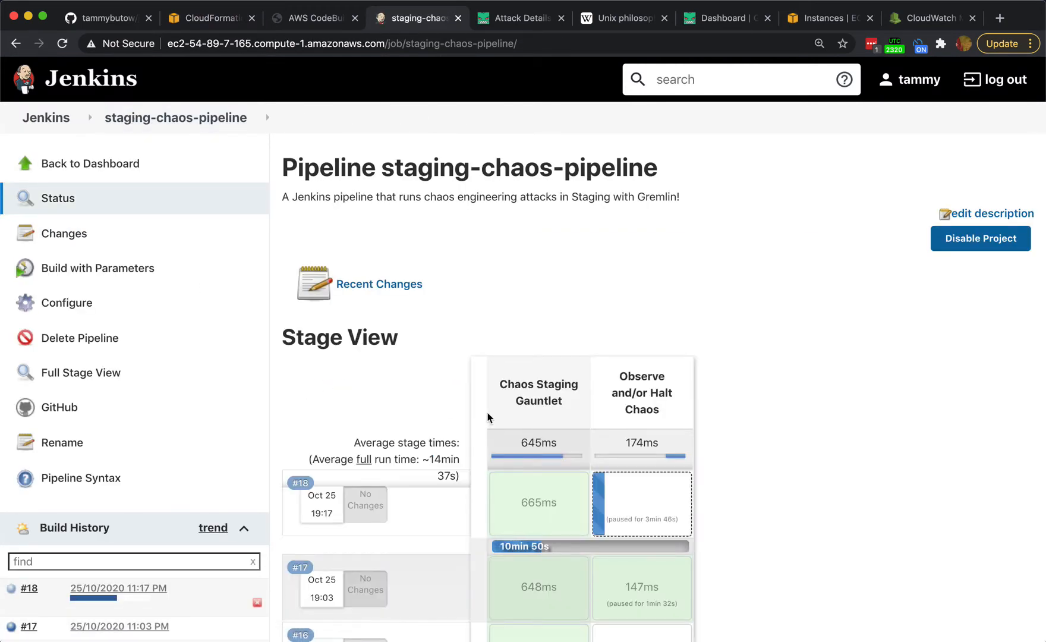
- Open the console output of build #18 of staging-chaos-pipeline and examine the Gremlin attack call
left_click(121, 588)
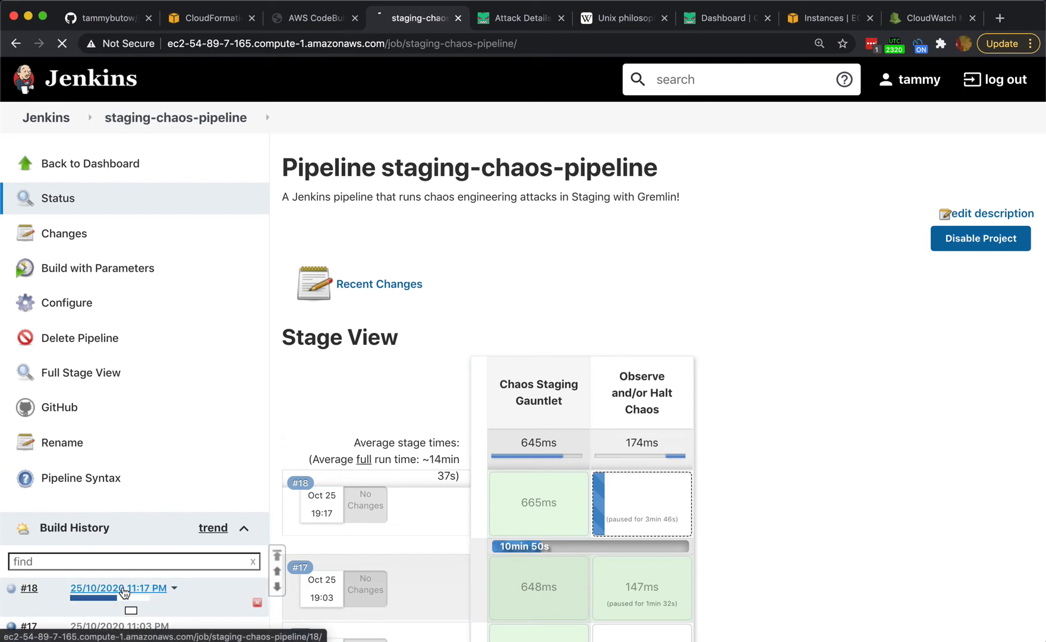
left_click(99, 273)
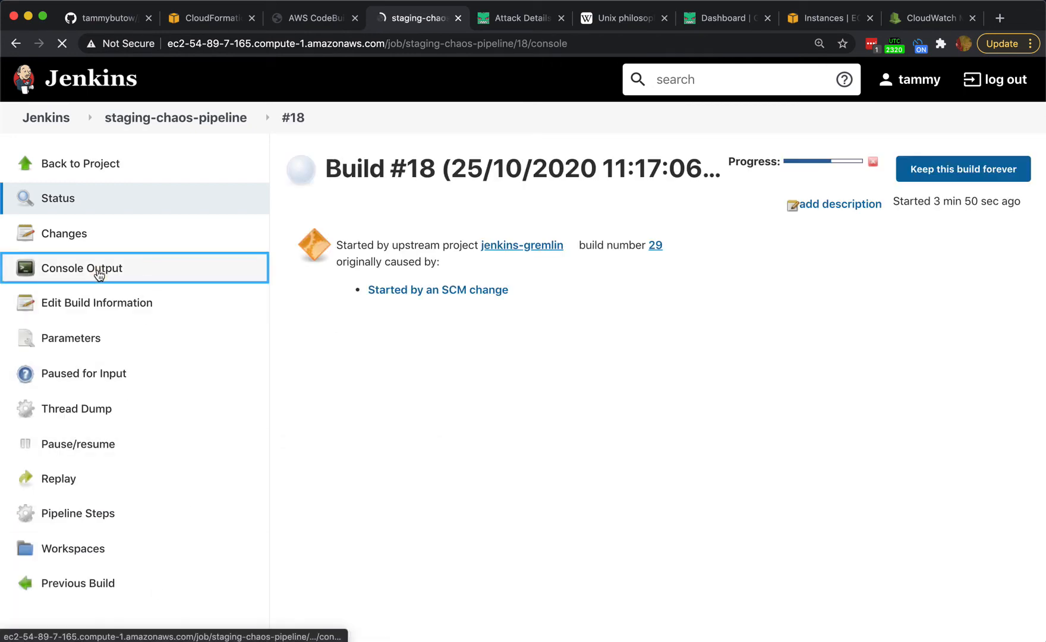
scroll(540, 483, "down", 3)
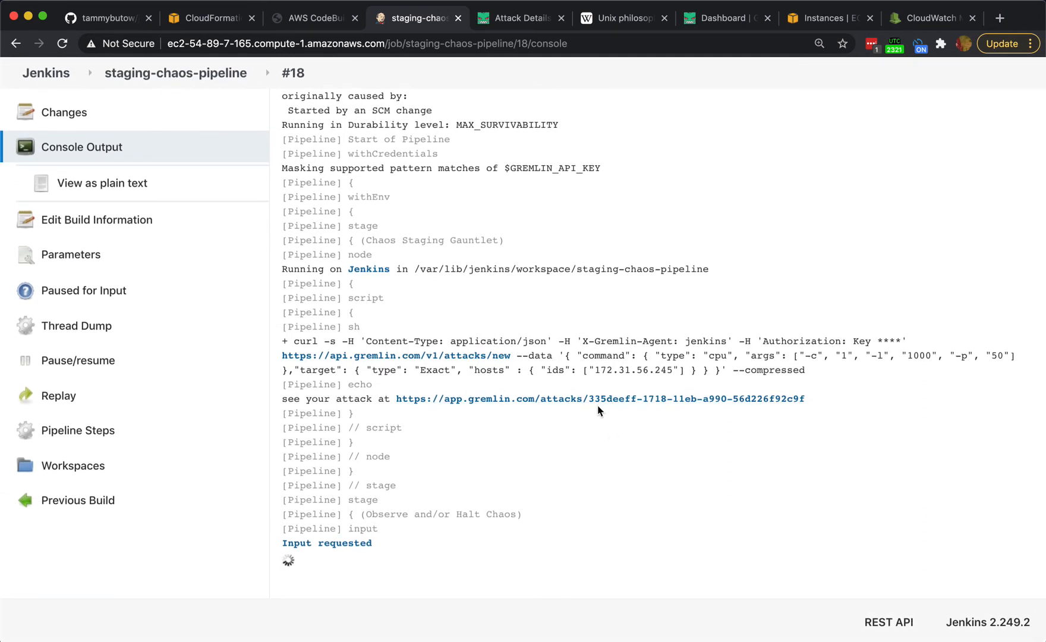
- Open the Gremlin attack link from the build log in a new tab and review the attack's configuration and execution details
right_click(542, 403)
left_click(571, 410)
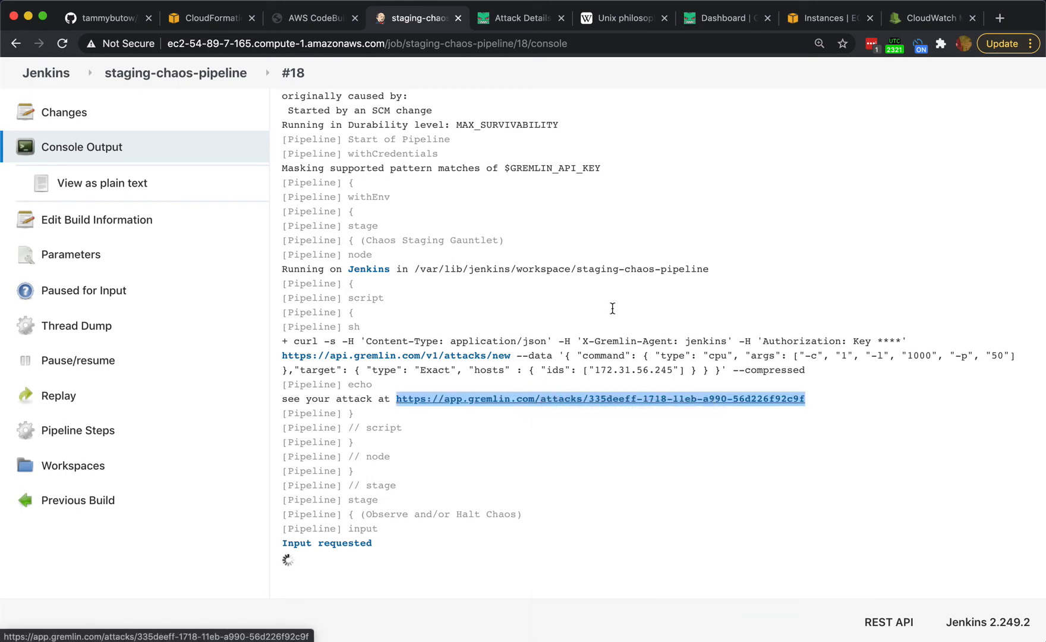
left_click(476, 17)
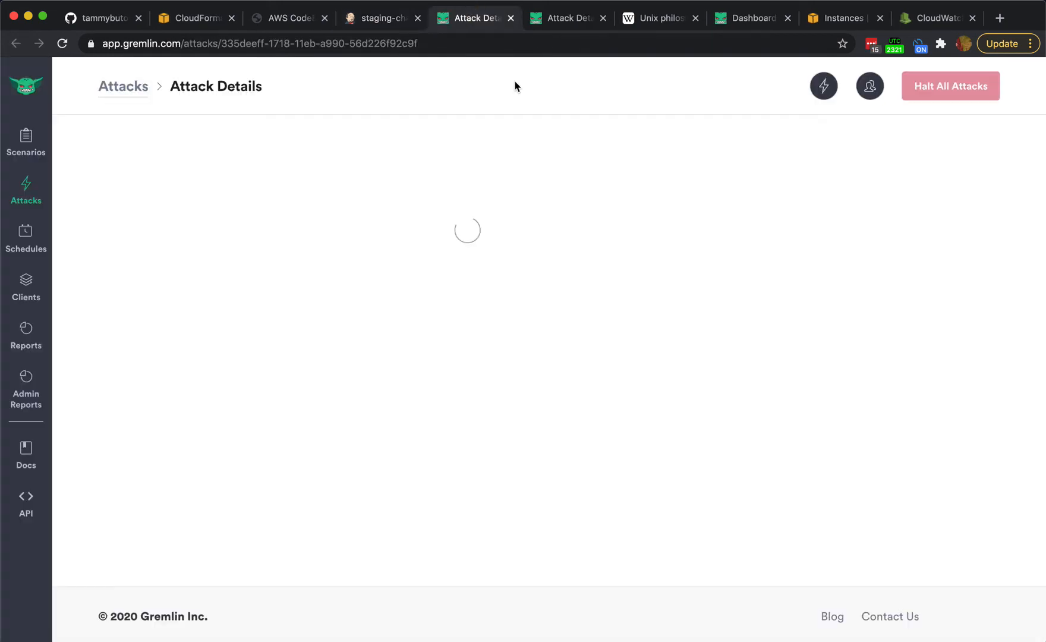
scroll(543, 151, "down", 3)
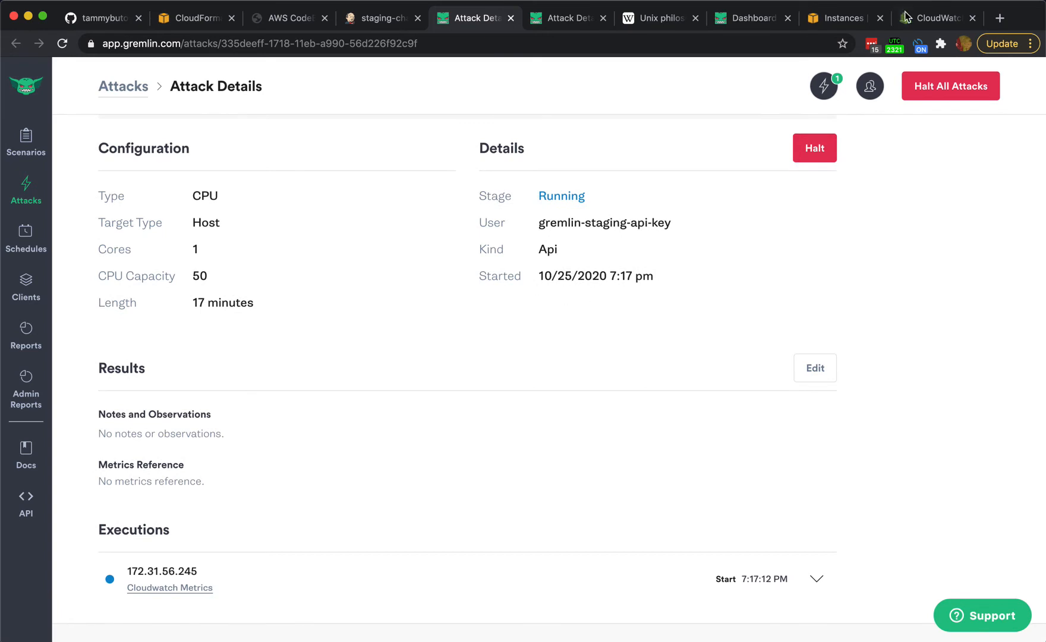
- Switch to the CloudWatch dashboard, refresh the widgets and inspect the latest CodeDeployDemo CPU utilization around 23:15
left_click(923, 20)
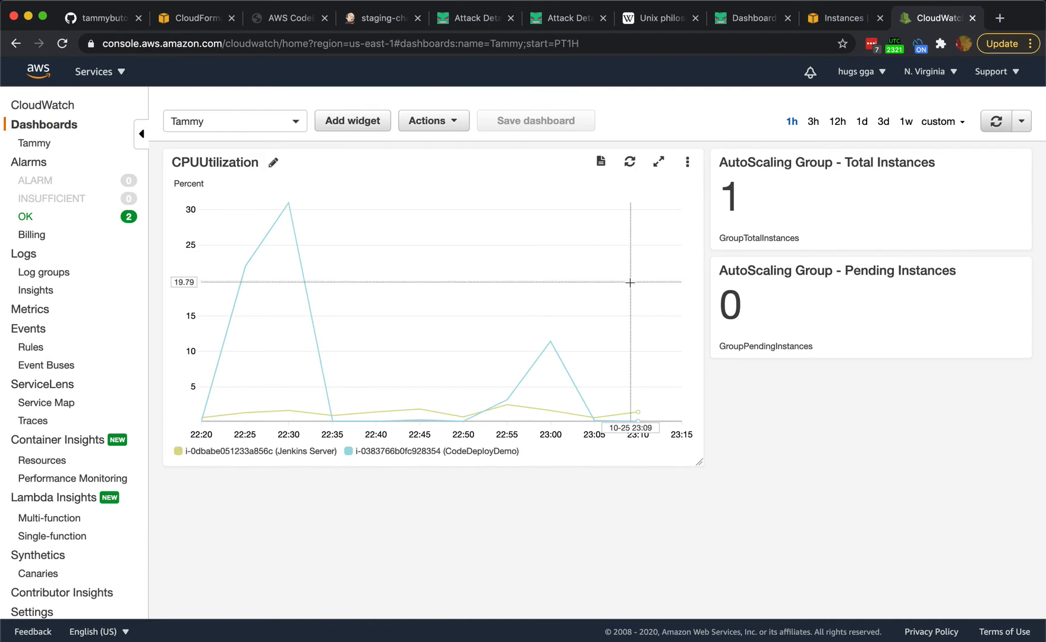
left_click(996, 122)
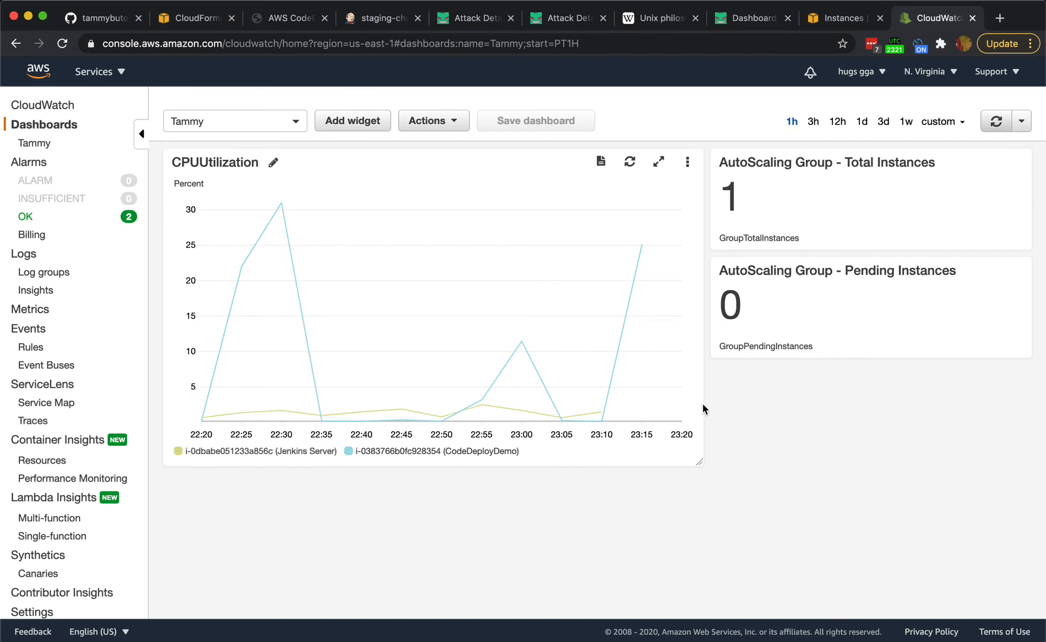
mouse_move(640, 259)
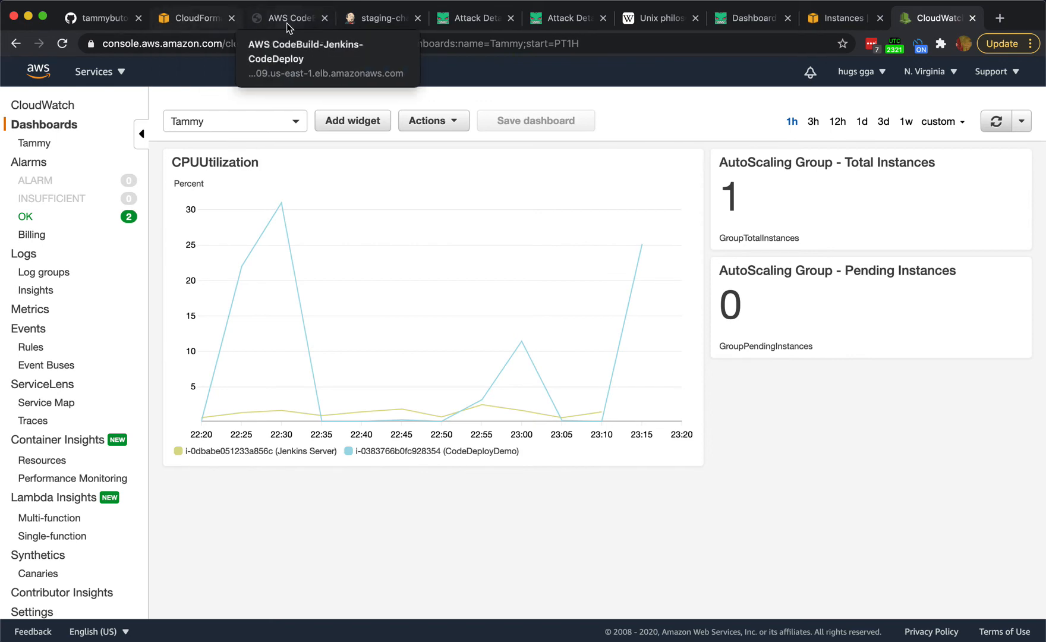
- Switch to the EC2 console and open the list of Auto Scaling groups
left_click(844, 19)
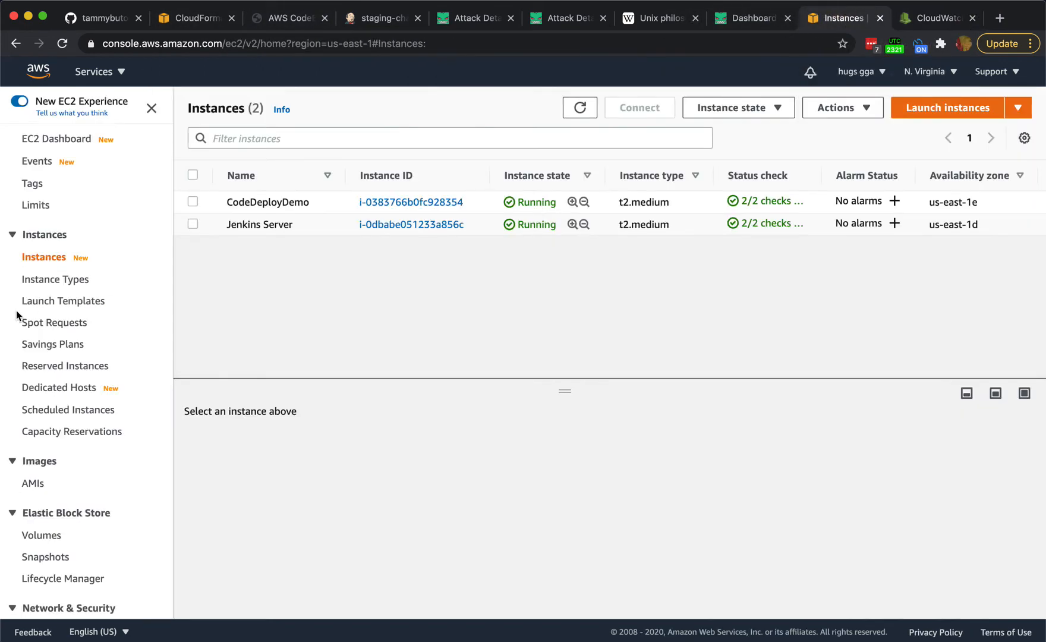
scroll(39, 527, "down", 5)
left_click(59, 555)
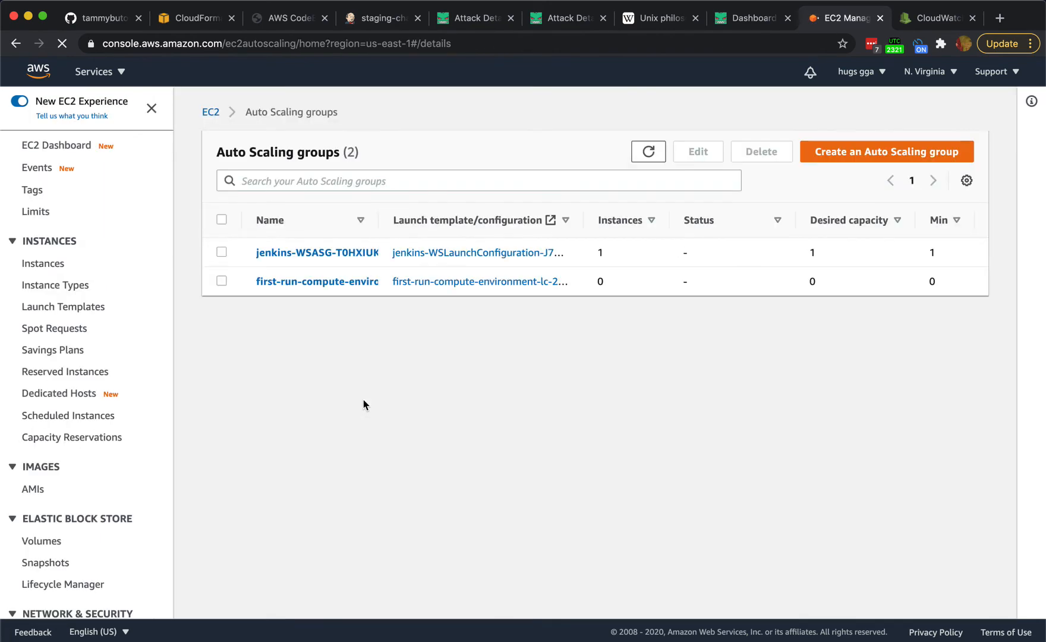
- Open the jenkins-WSASG Auto Scaling group and inspect its group details and the CPU condition of its target tracking policy
left_click(333, 253)
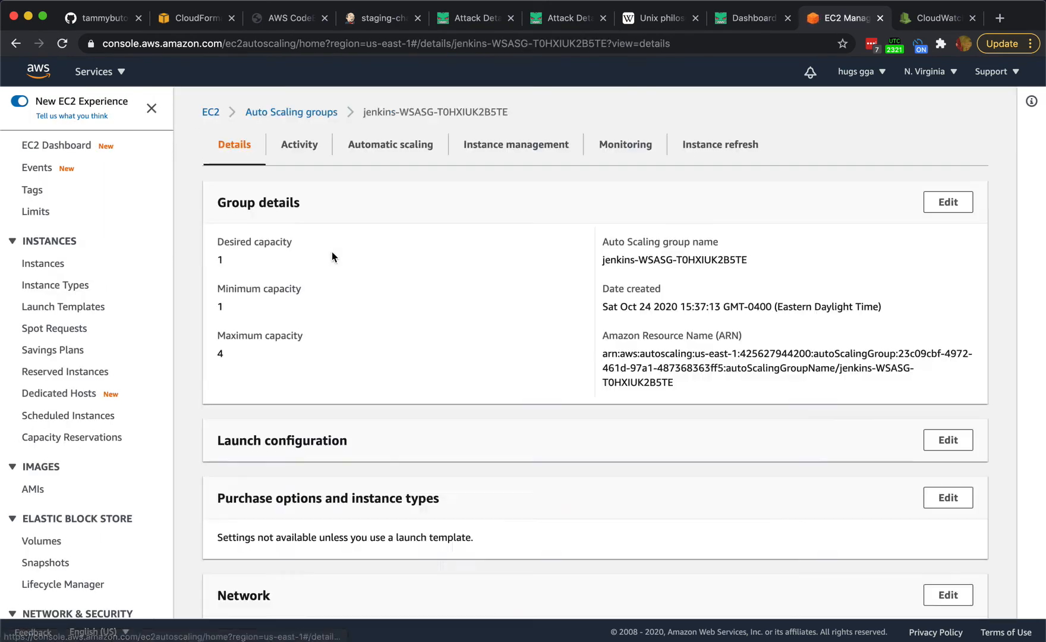
scroll(410, 428, "down", 4)
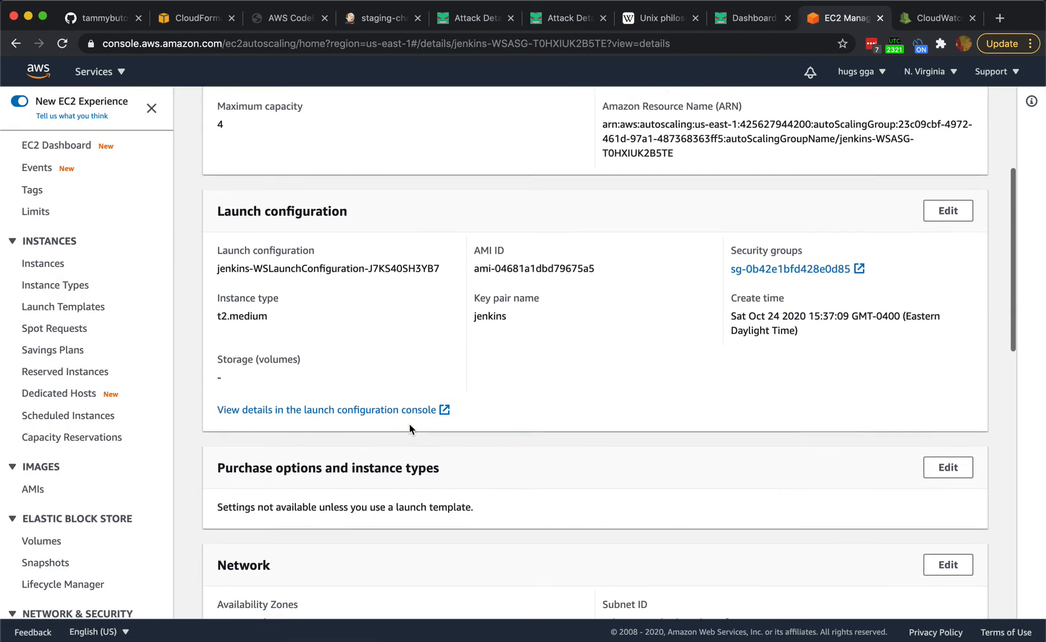
scroll(410, 428, "down", 3)
scroll(409, 427, "up", 7)
left_click(404, 146)
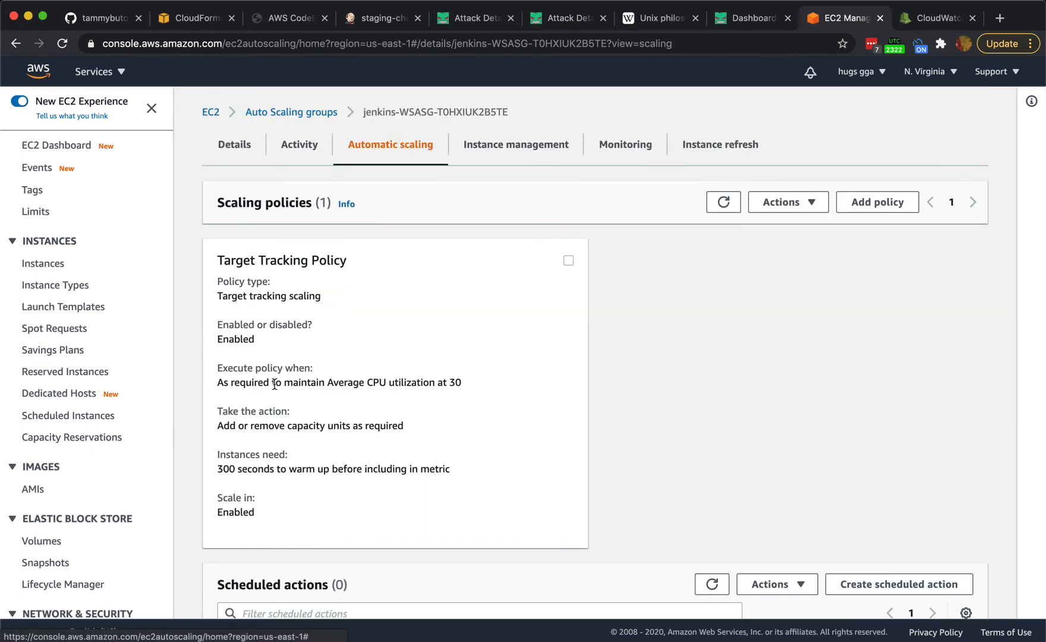
left_click_drag(275, 384, 462, 384)
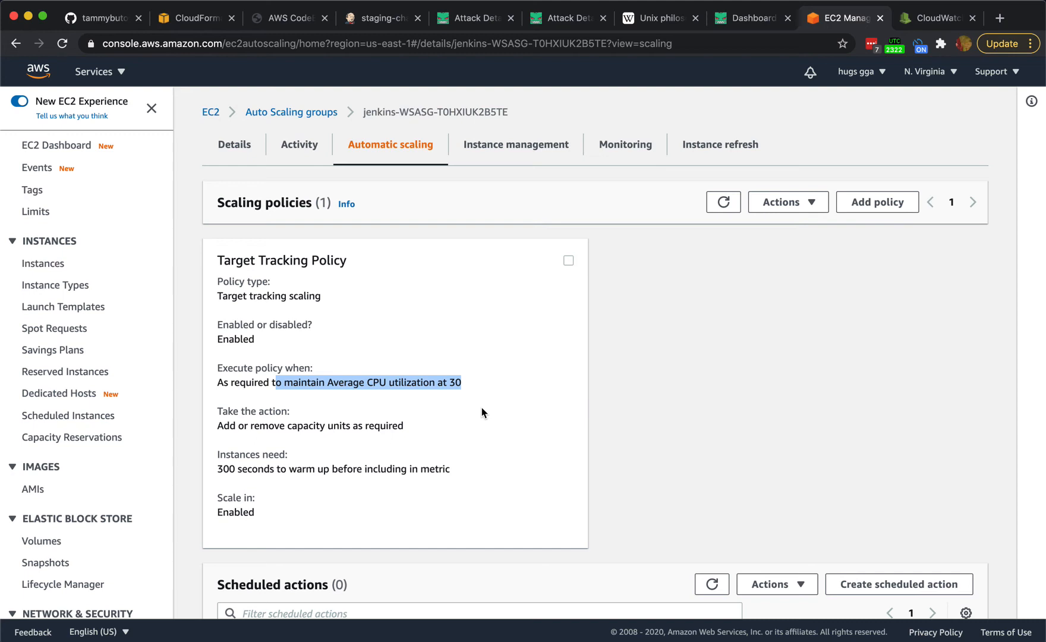
- Examine the Auto Scaling group's CloudWatch monitoring graphs for group size, instance counts and capacity units
left_click(623, 149)
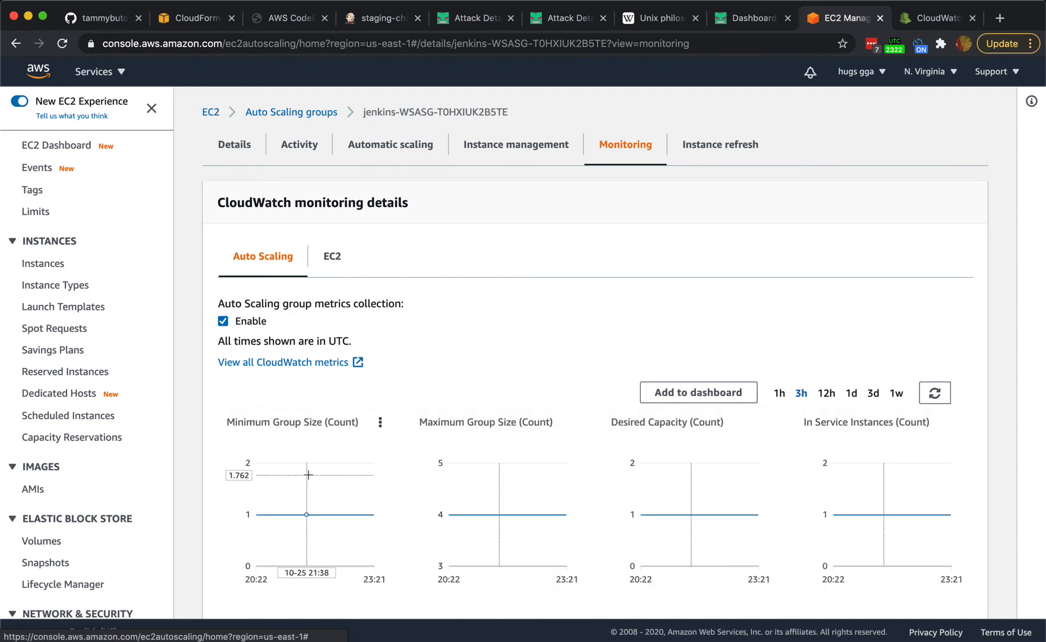
mouse_move(308, 475)
scroll(477, 327, "down", 5)
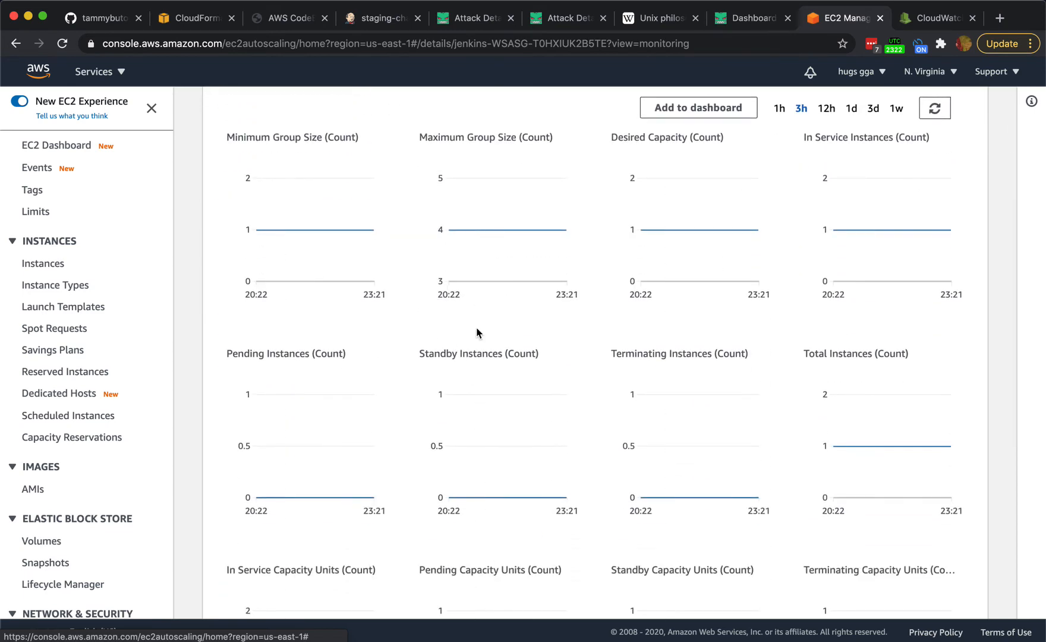
scroll(477, 333, "down", 2)
scroll(365, 481, "down", 3)
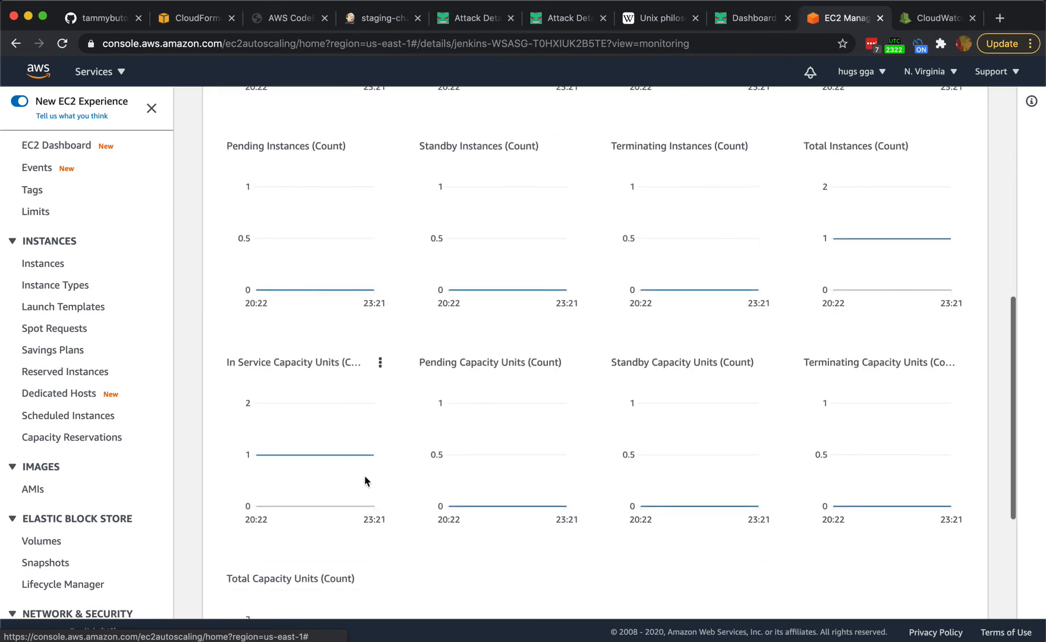
scroll(362, 473, "down", 2)
scroll(365, 470, "up", 15)
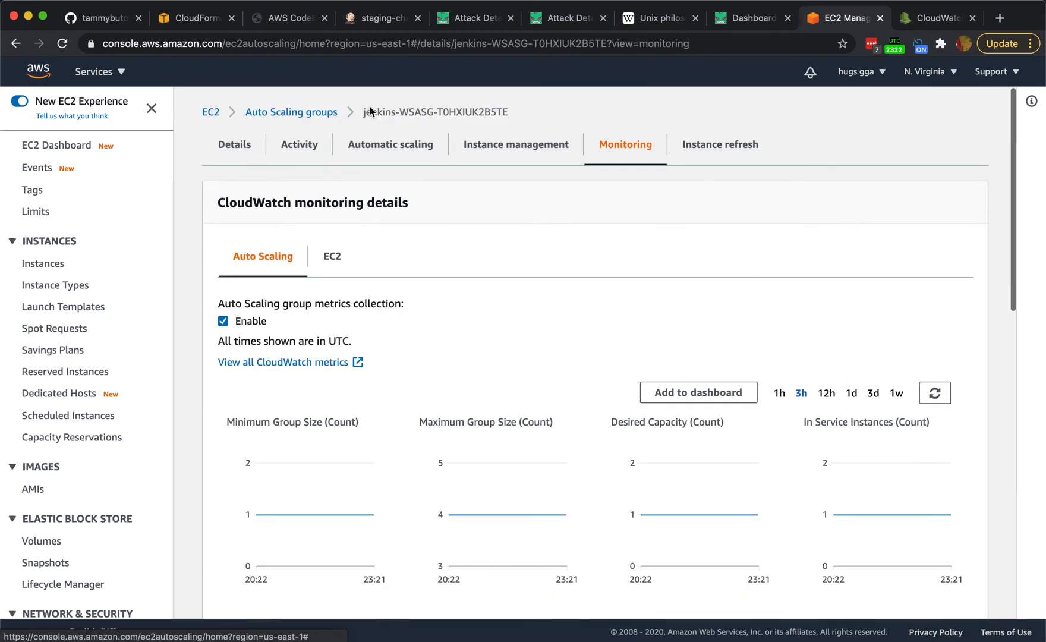
- Check the Jenkins build log once more, then return to the CloudWatch dashboard and refresh its widgets
left_click(382, 21)
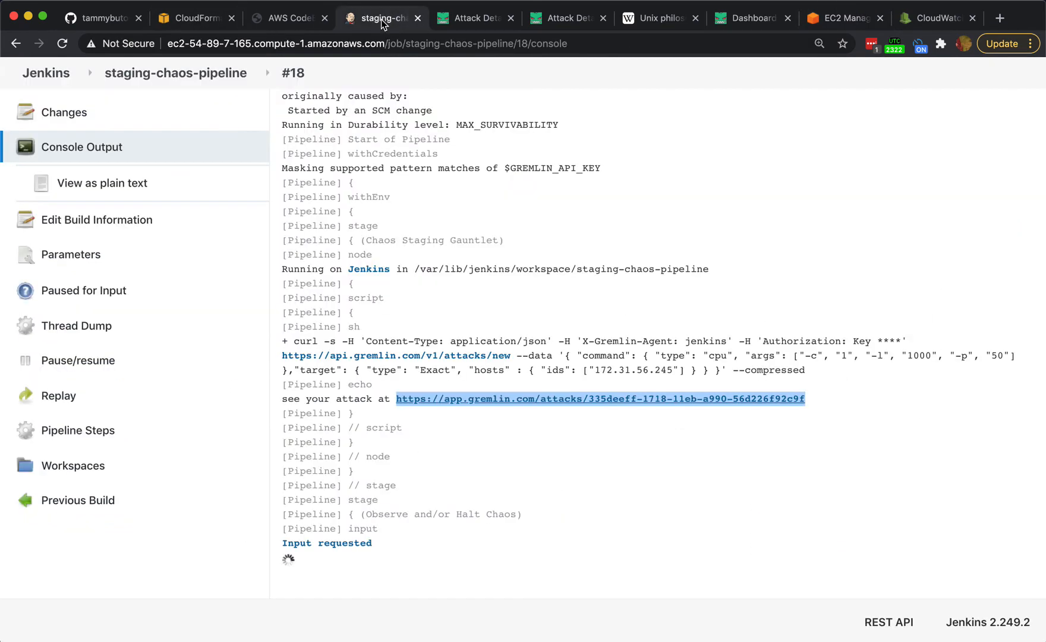
left_click(920, 21)
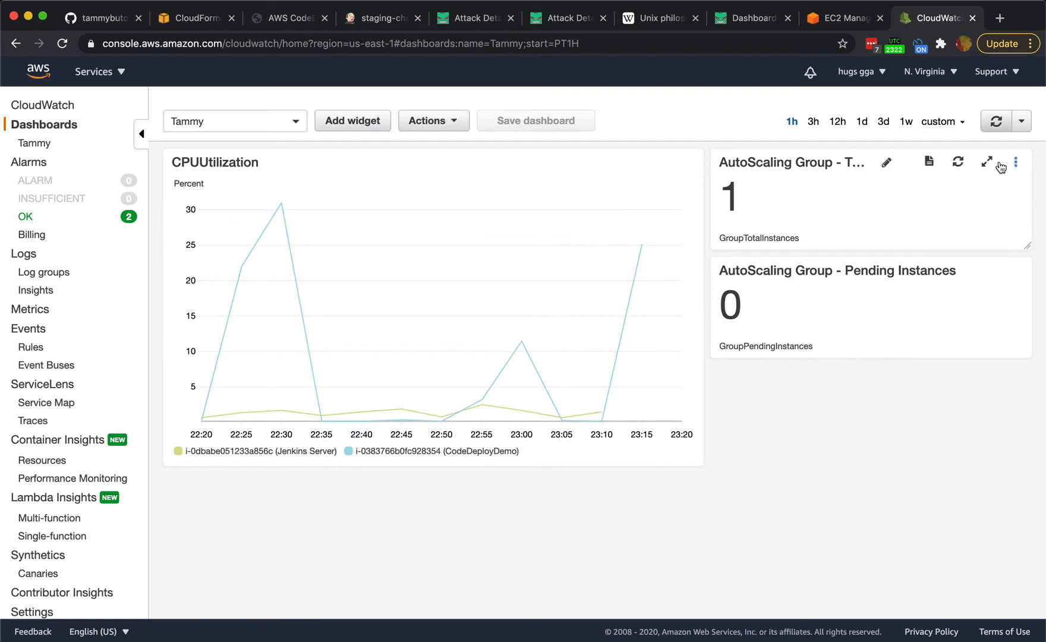
left_click(997, 123)
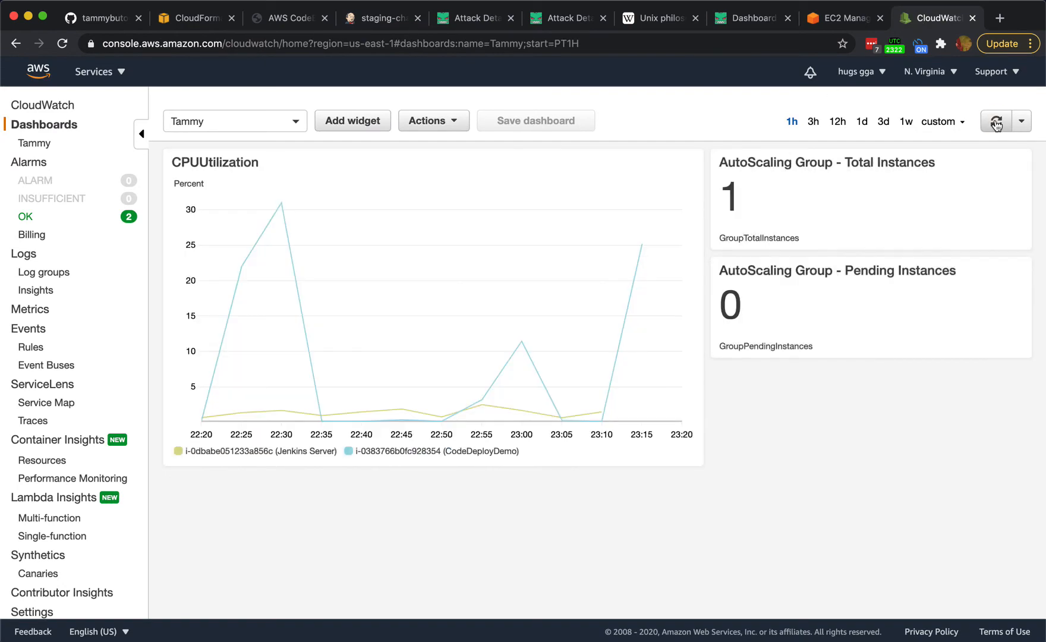
left_click(997, 123)
- Switch back to Jenkins and open the main dashboard listing all pipelines
left_click(370, 17)
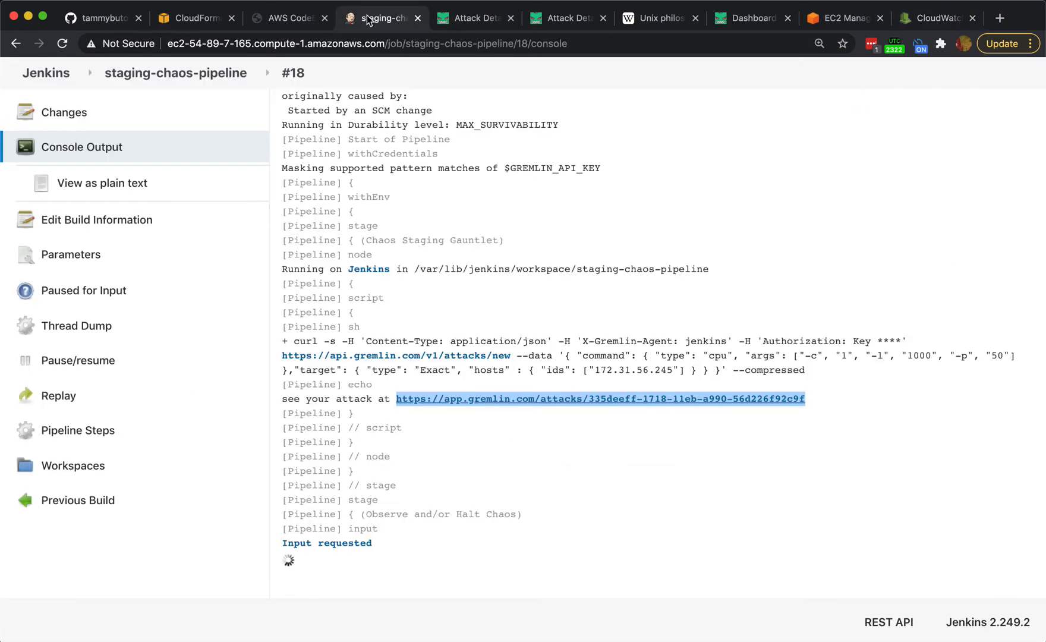
scroll(168, 214, "up", 5)
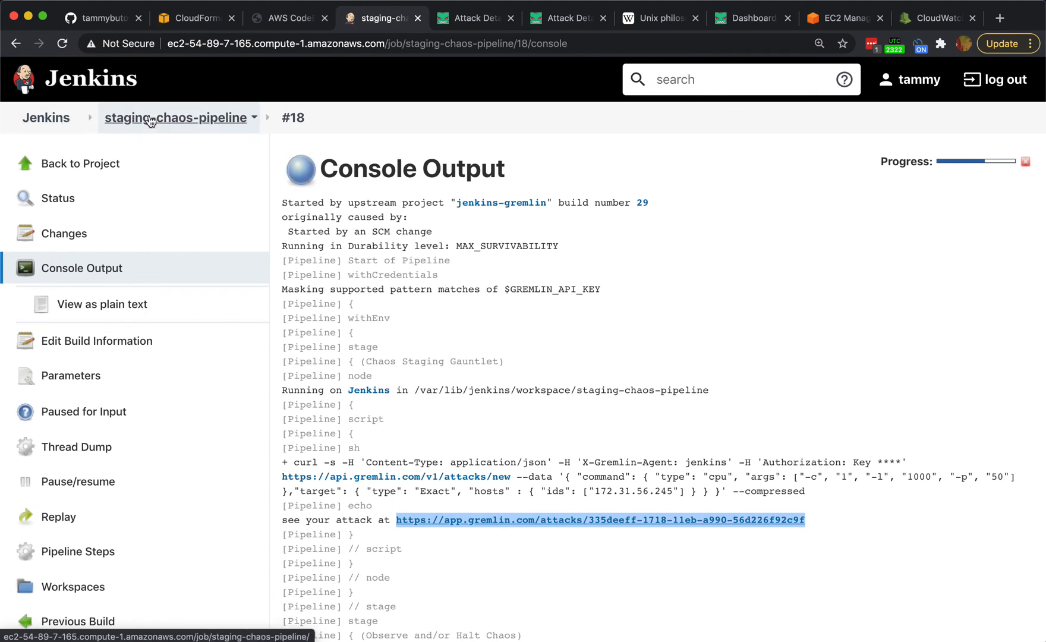
left_click(59, 122)
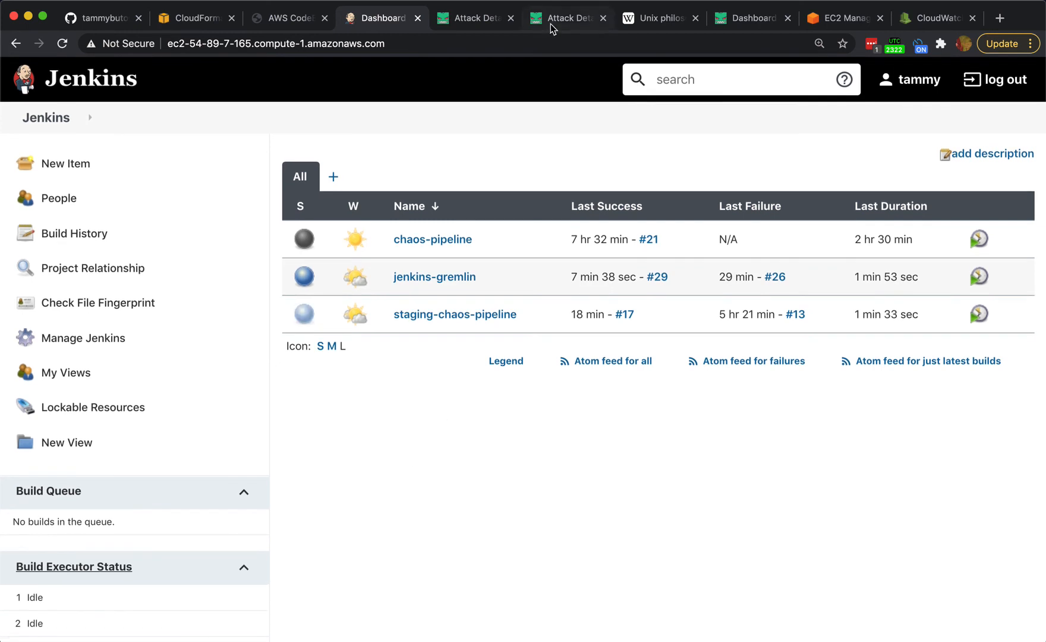
- Start a new infrastructure attack in Gremlin, checking the deployed web application page before returning to the attack form
left_click(735, 19)
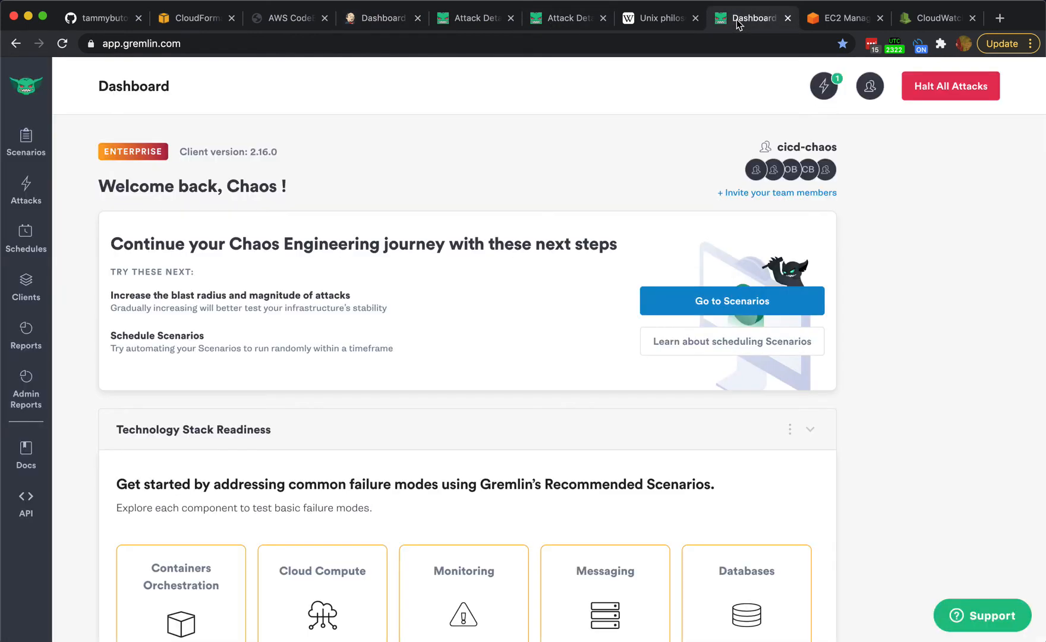
left_click(47, 196)
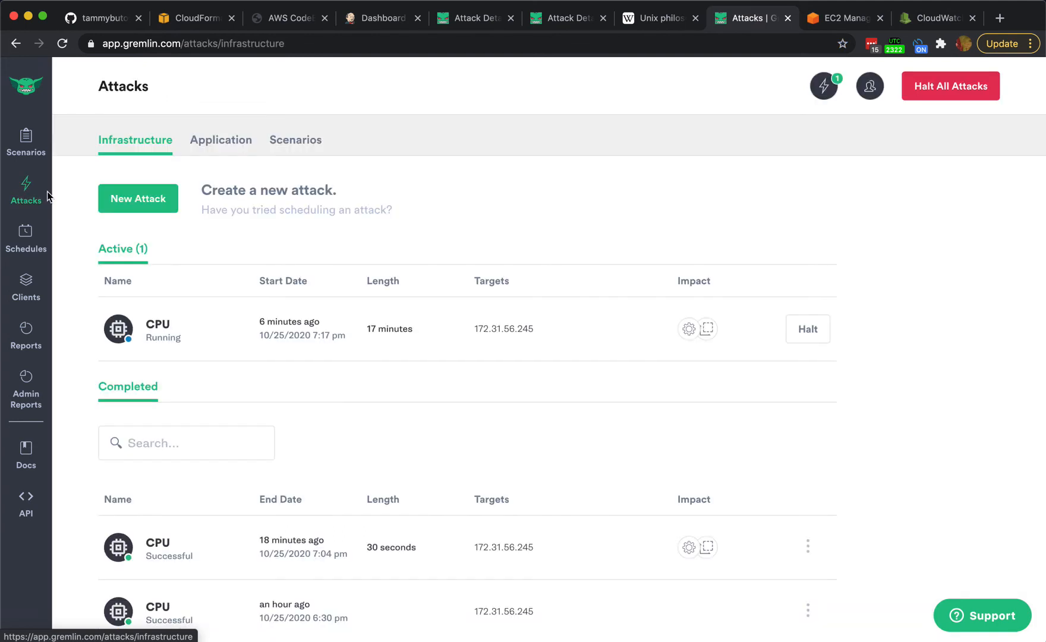
left_click(171, 201)
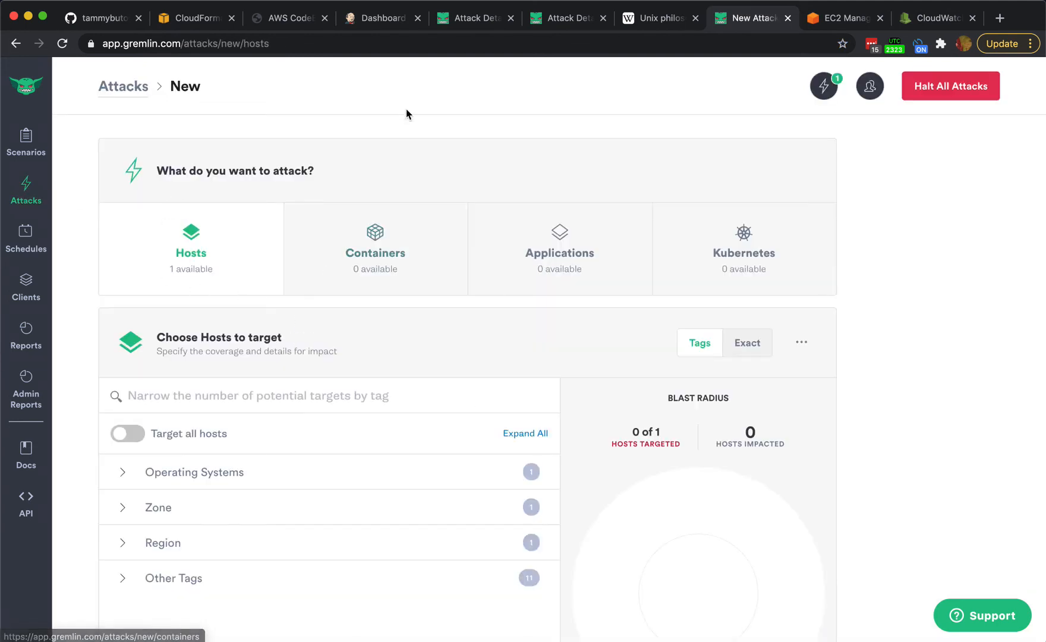
left_click(291, 18)
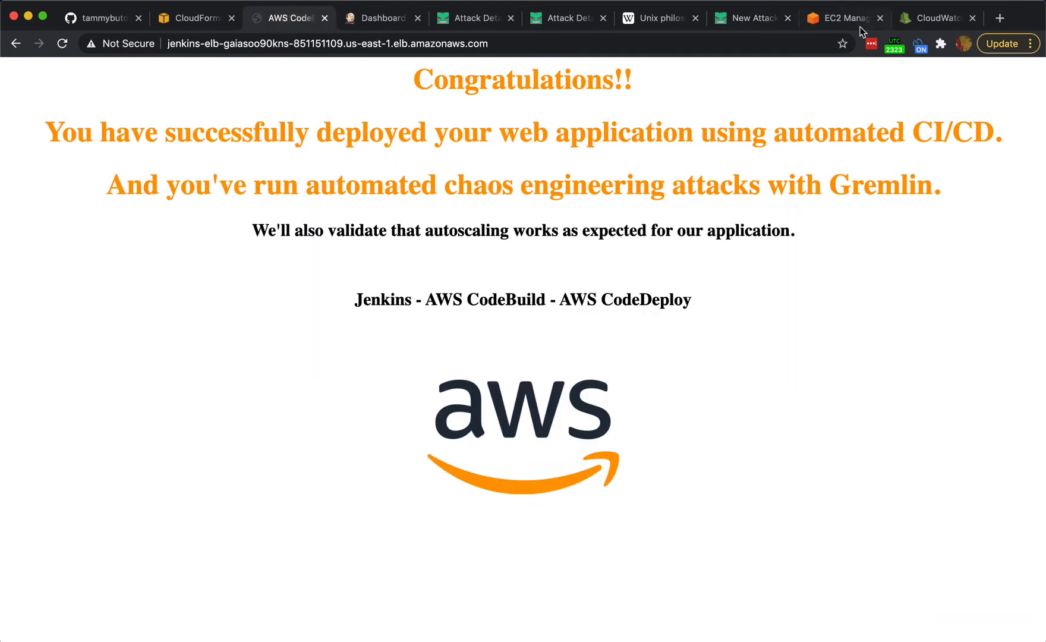
left_click(758, 23)
- Target all hosts in the new attack, review the blast radius and expand Other Tags
left_click(127, 435)
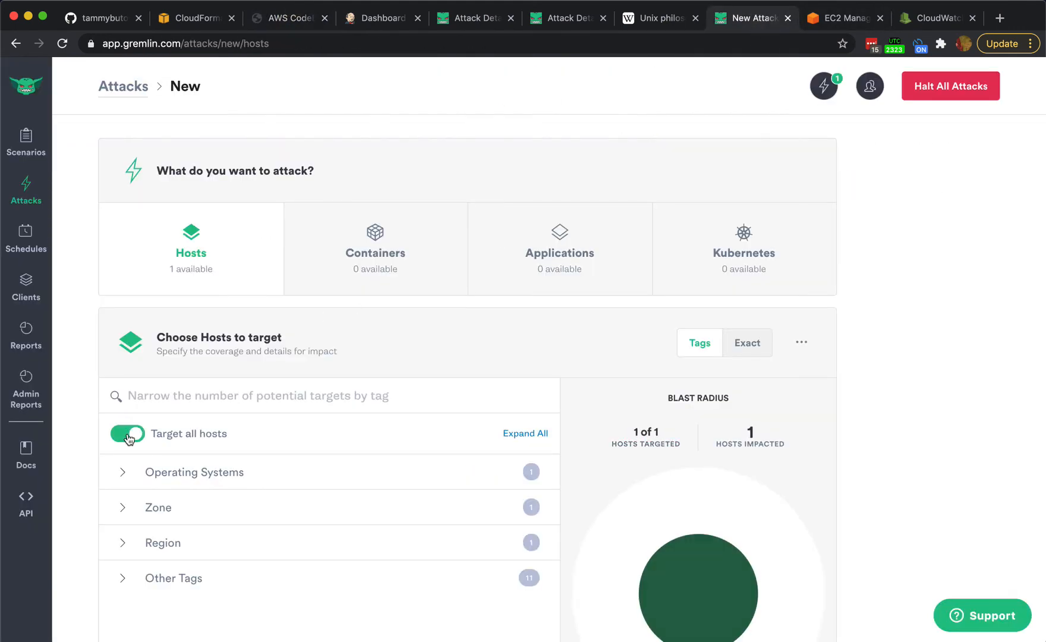
scroll(384, 451, "down", 5)
scroll(407, 437, "up", 3)
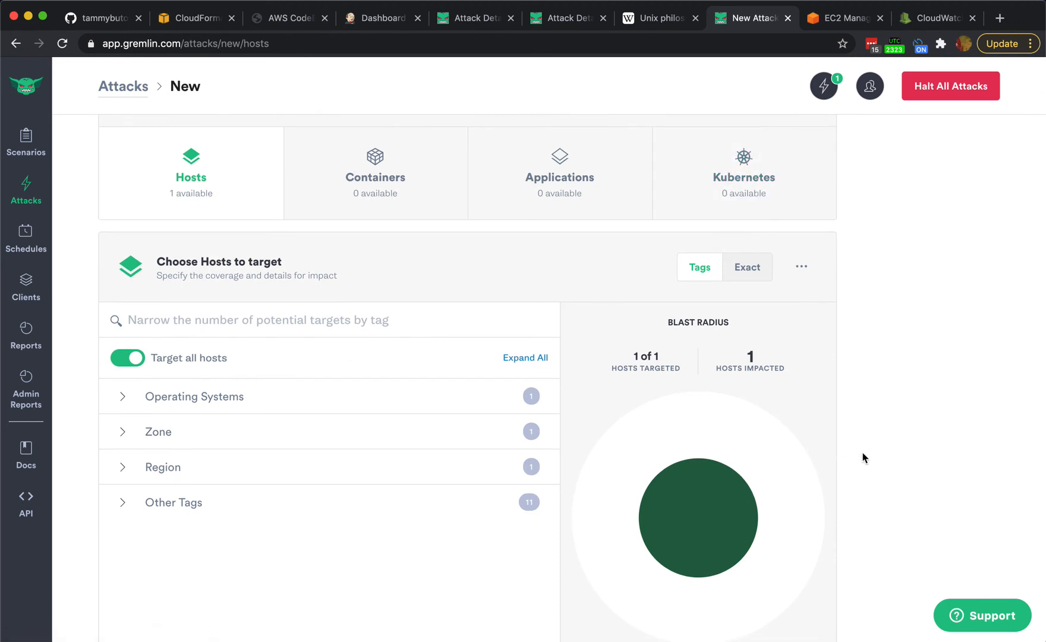
scroll(873, 480, "down", 5)
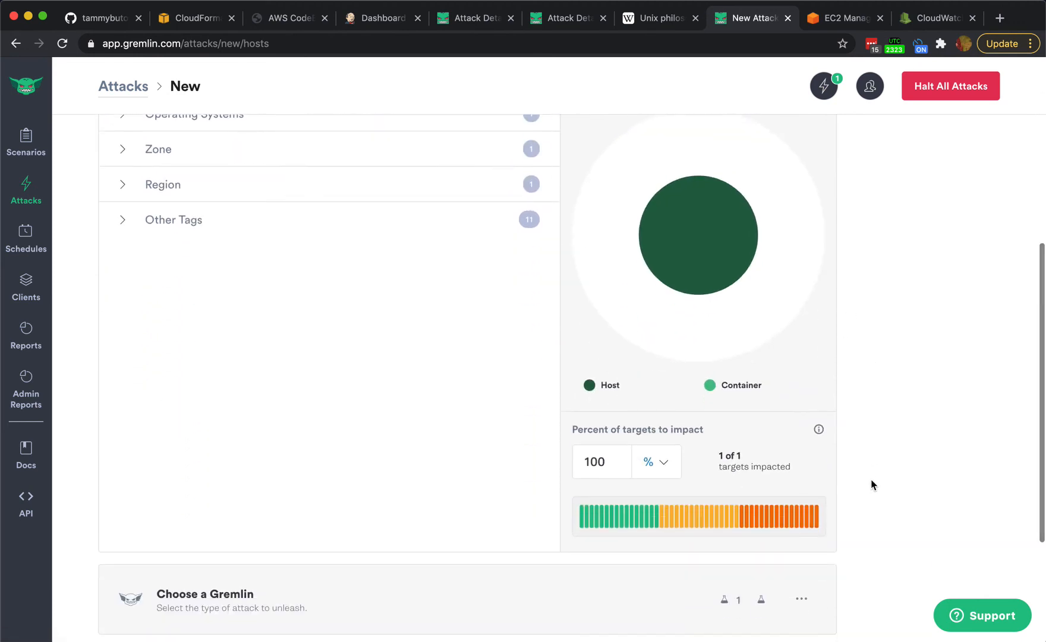
scroll(145, 210, "up", 1)
left_click(122, 290)
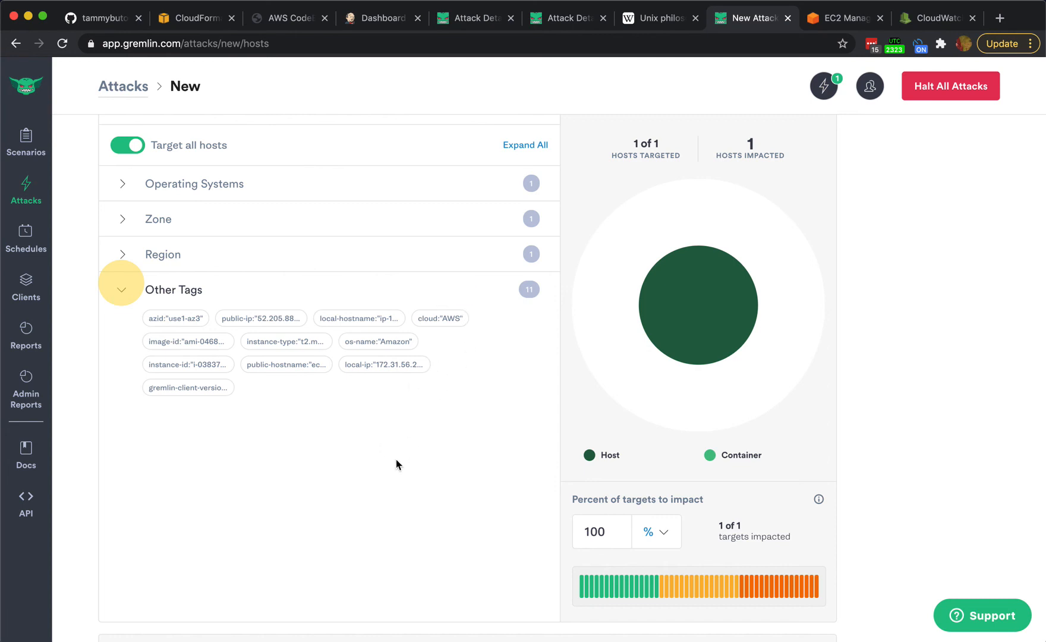
- Expand the Gremlin selection for the new attack and choose the Resource category
scroll(397, 465, "down", 1)
scroll(396, 464, "down", 5)
left_click(226, 397)
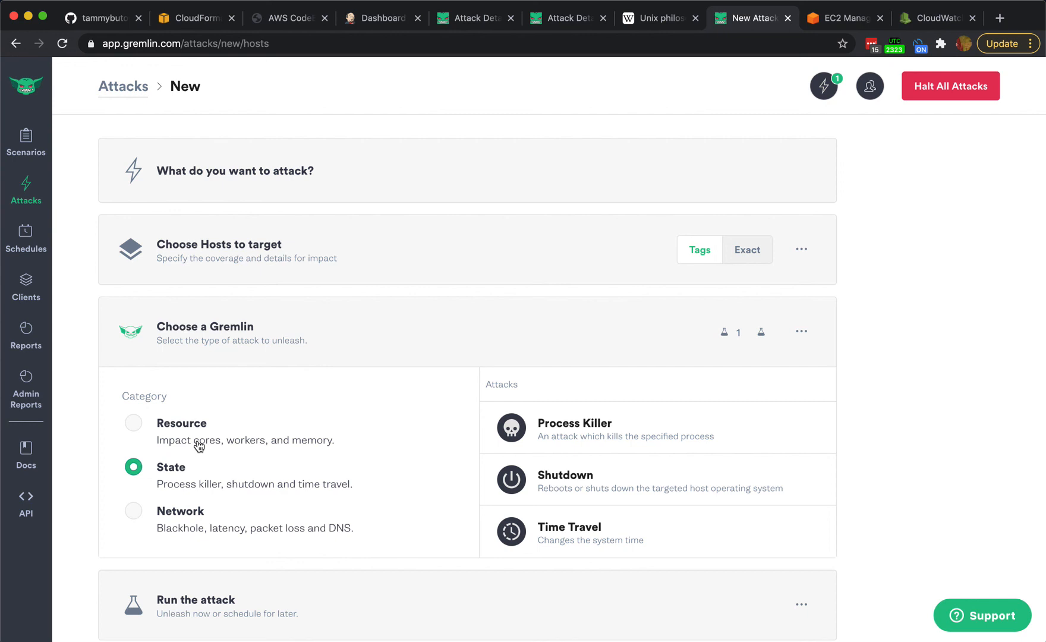
left_click(199, 445)
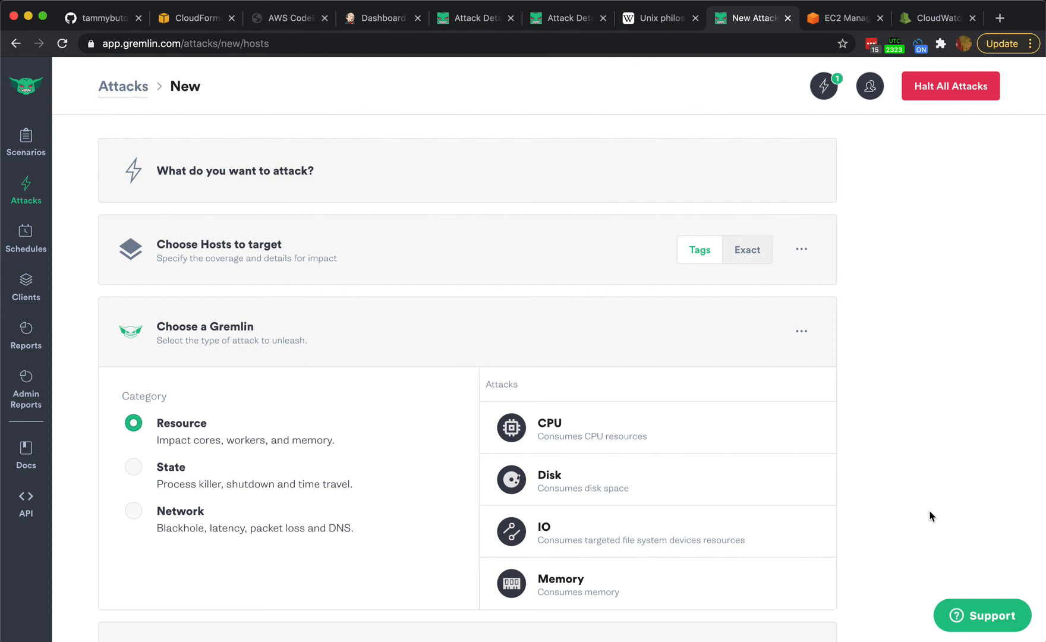
- Review the attacks offered in the State category and in the Network category of the Gremlin selection
left_click(187, 488)
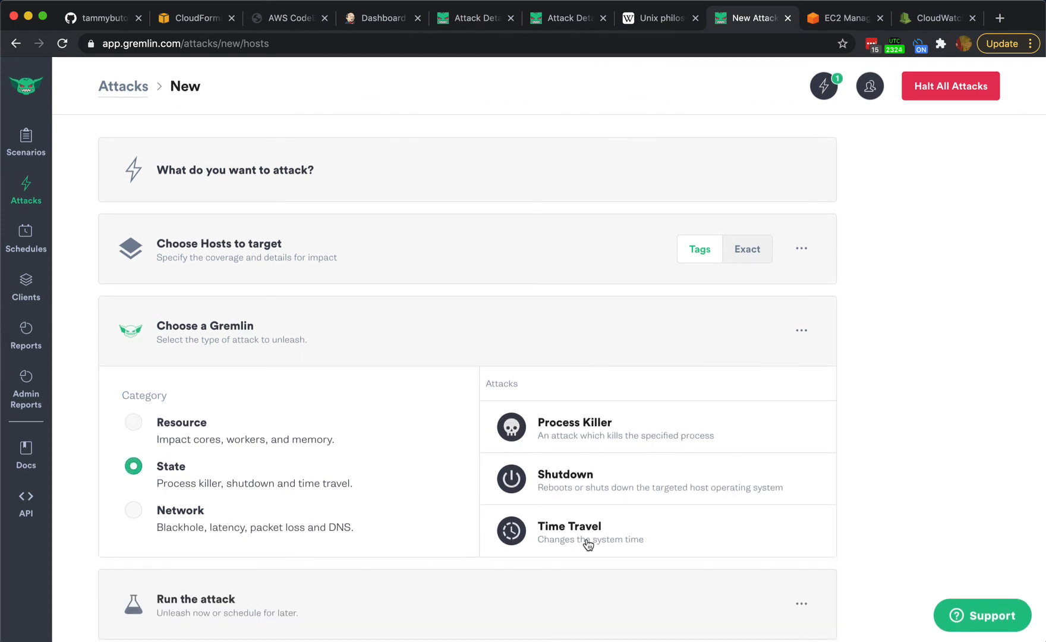
left_click(198, 521)
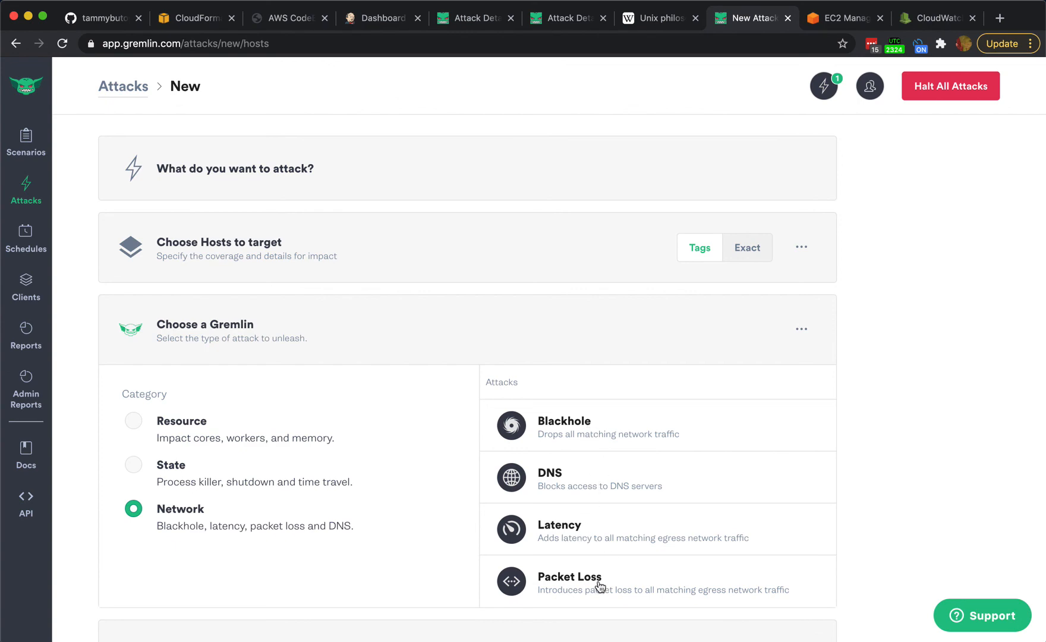
- Switch to the CloudWatch dashboard, refresh it and inspect the CodeDeployDemo instance's CPU utilization at 23:15
left_click(931, 18)
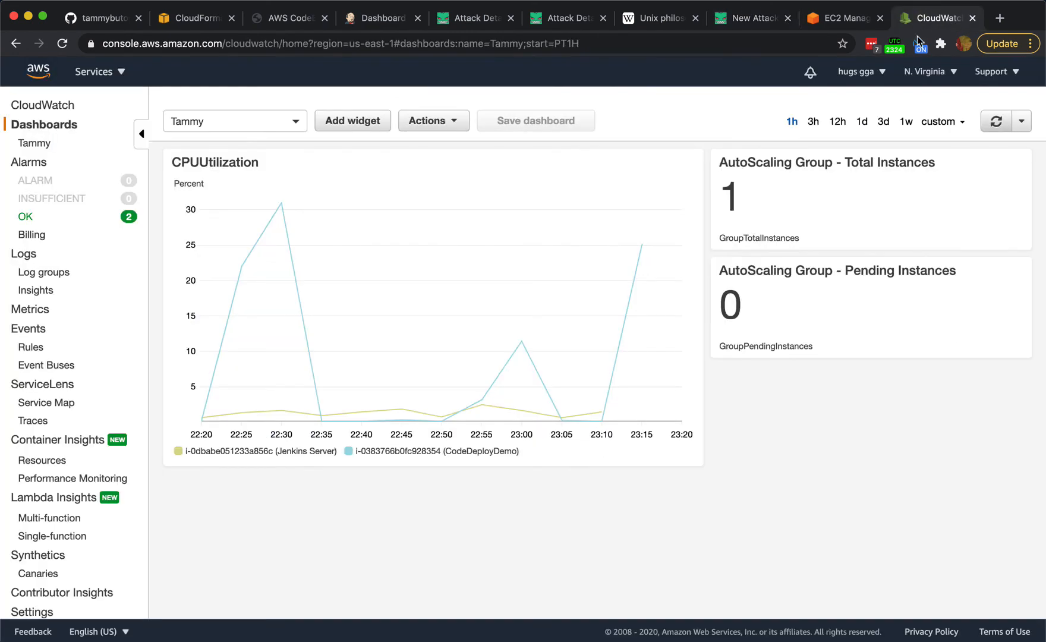
left_click(996, 121)
left_click(994, 127)
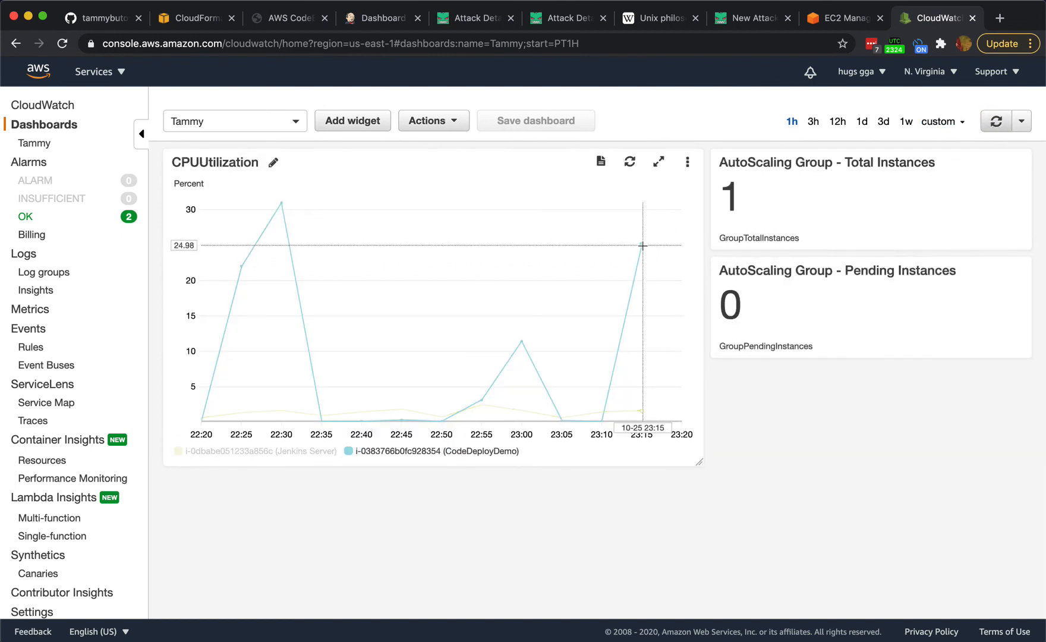
mouse_move(643, 246)
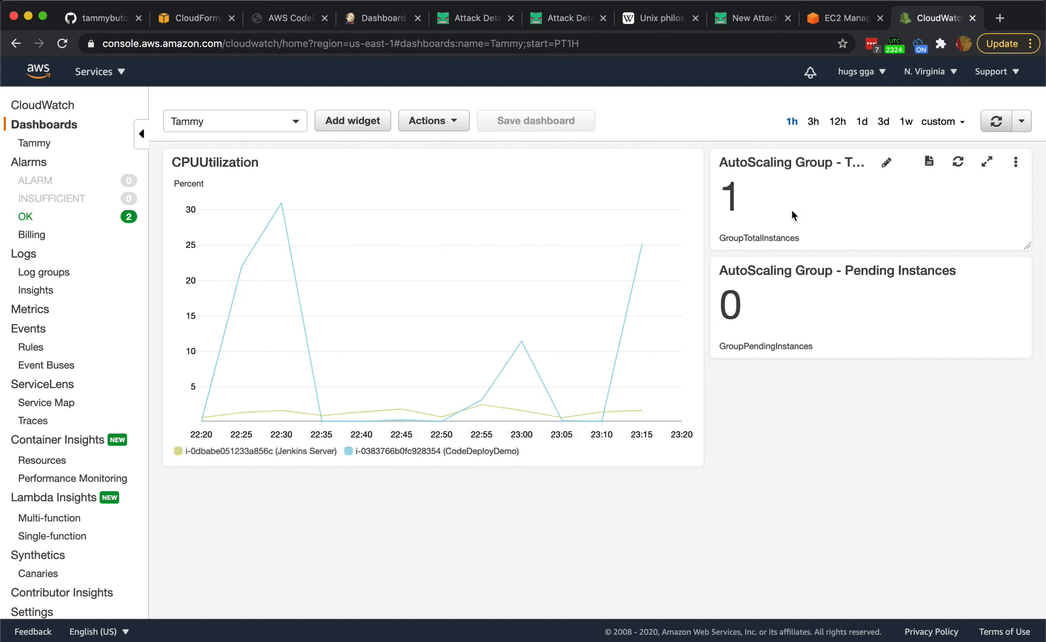
- Open the list of EC2 instances from the EC2 dashboard and check the CPU attack's details in Gremlin
left_click(837, 18)
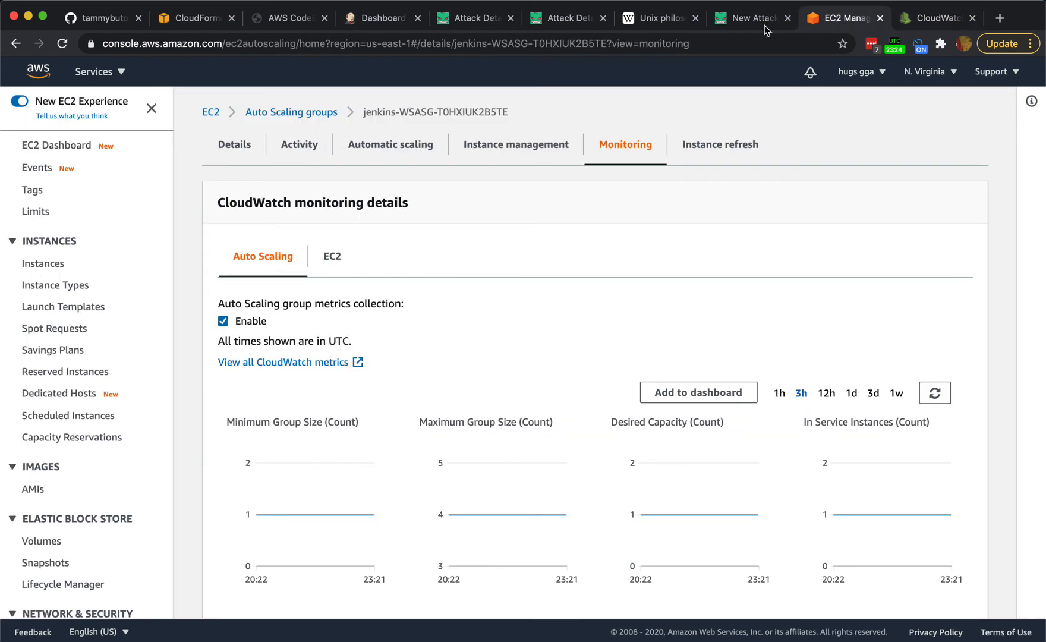
left_click(73, 146)
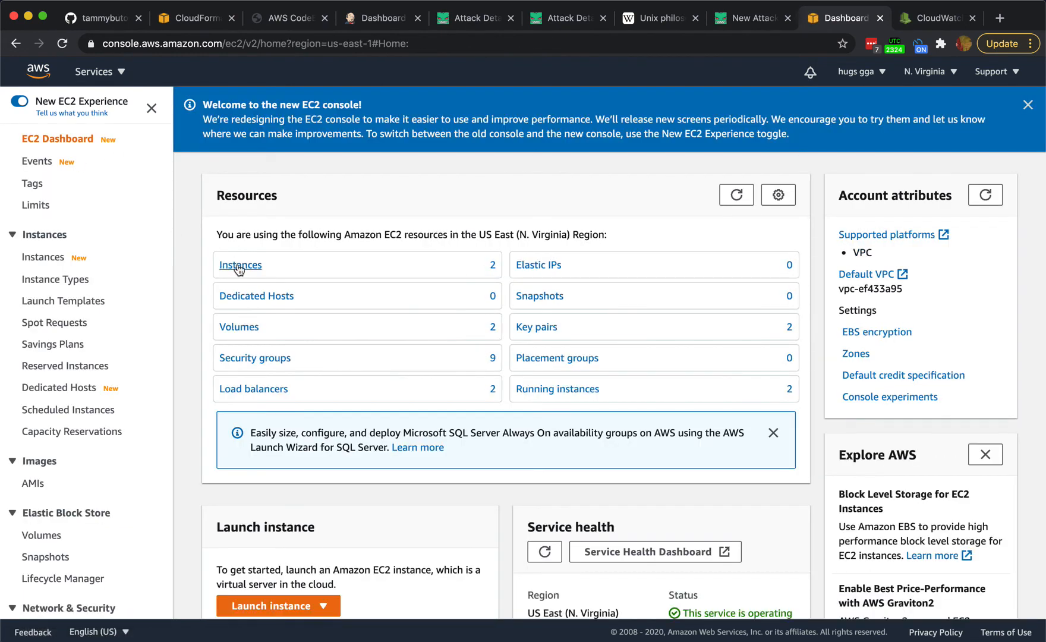
left_click(239, 268)
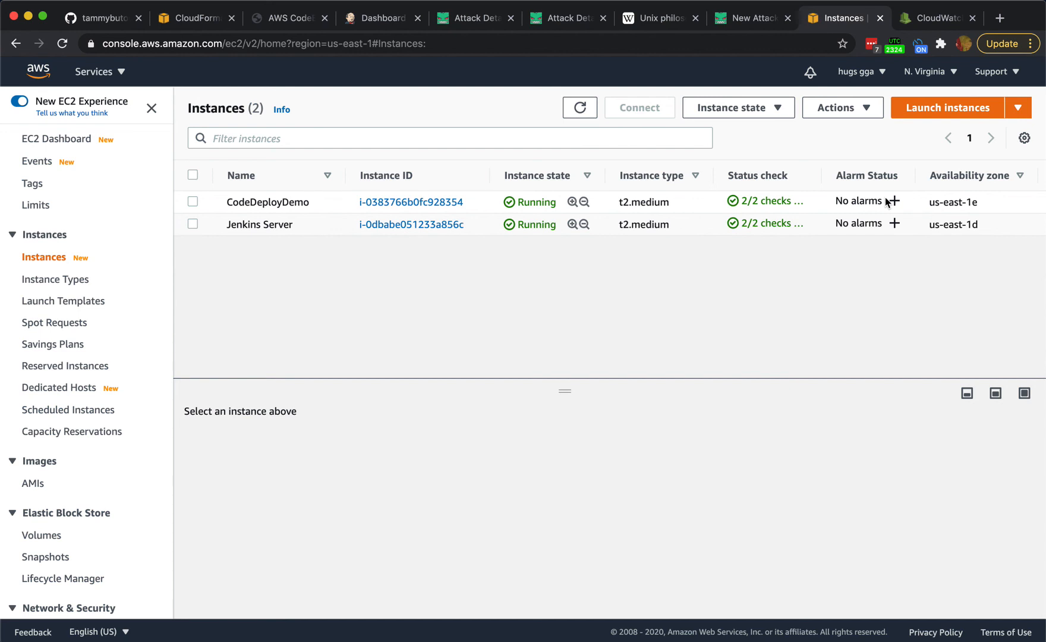
left_click(565, 20)
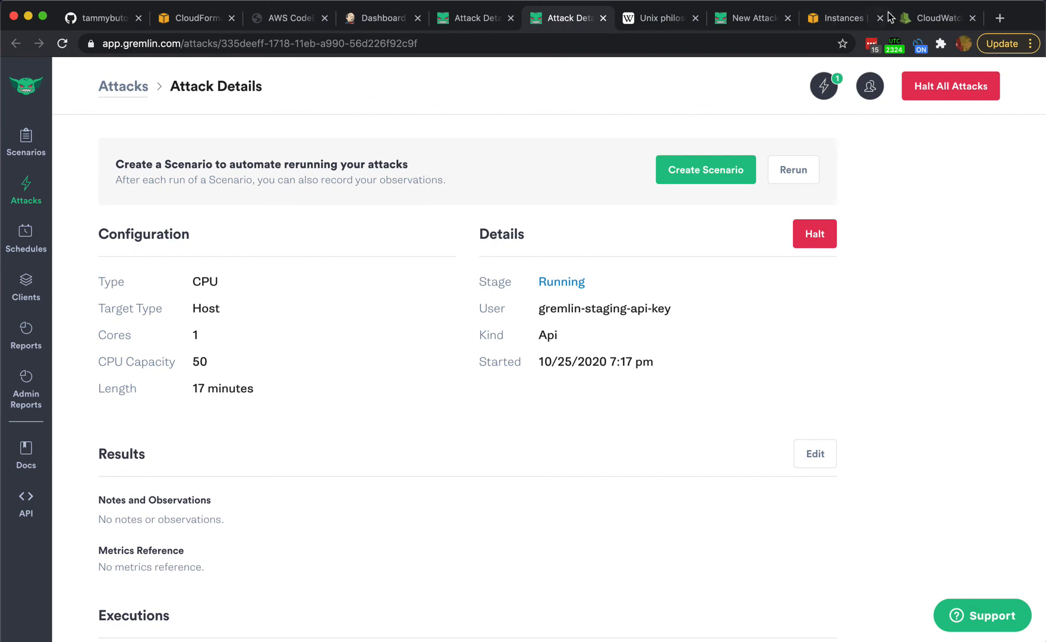
left_click(814, 21)
- Return to the CloudWatch dashboard and refresh it repeatedly to check CPU utilization and the Auto Scaling instance counts
left_click(945, 21)
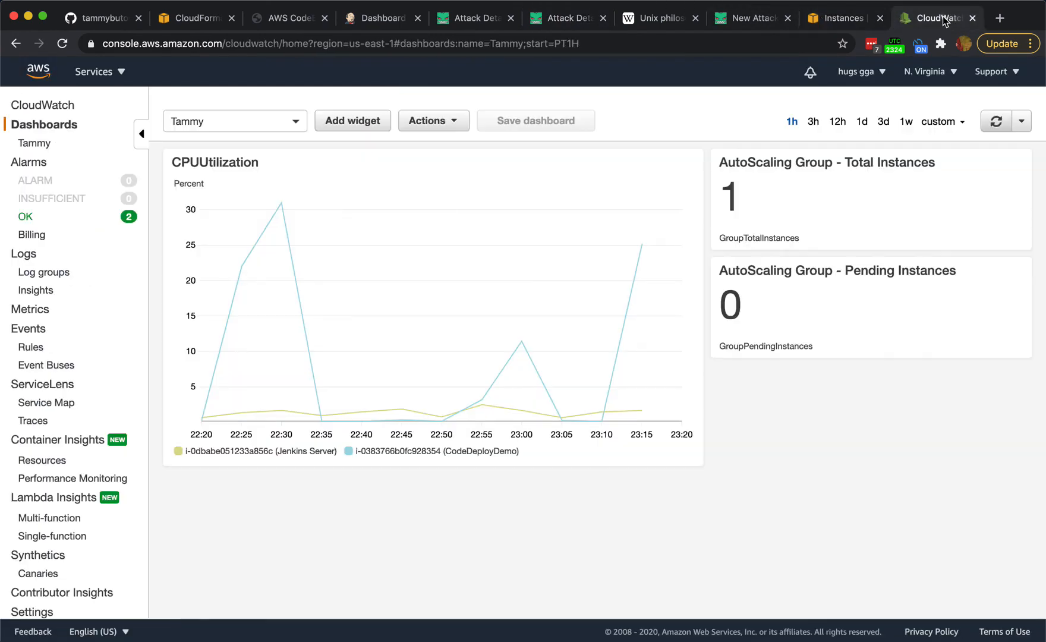
left_click(994, 125)
left_click(995, 122)
left_click(994, 126)
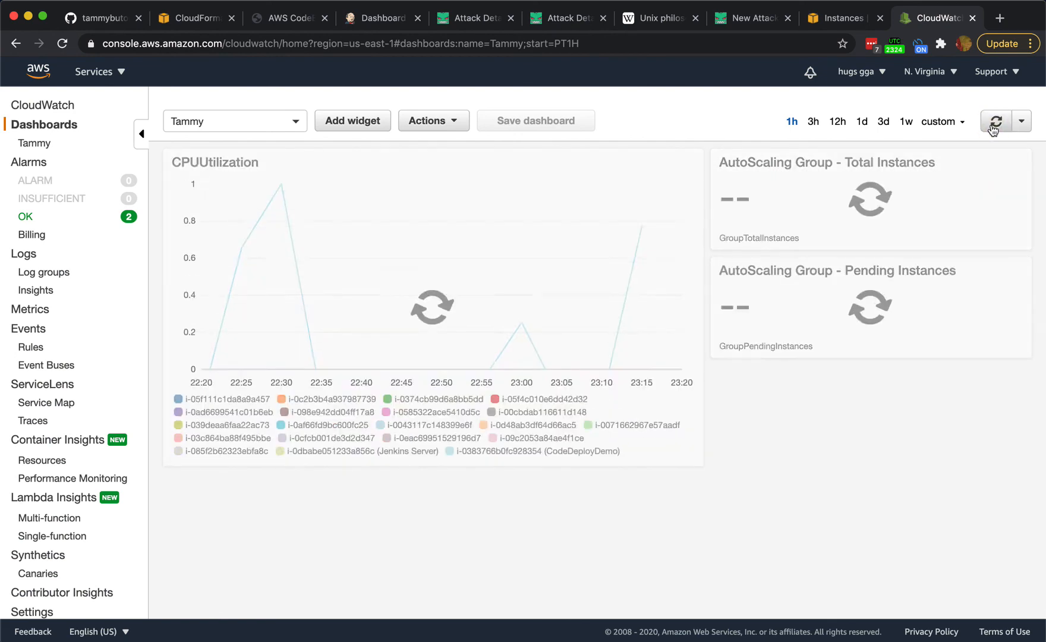
left_click(994, 125)
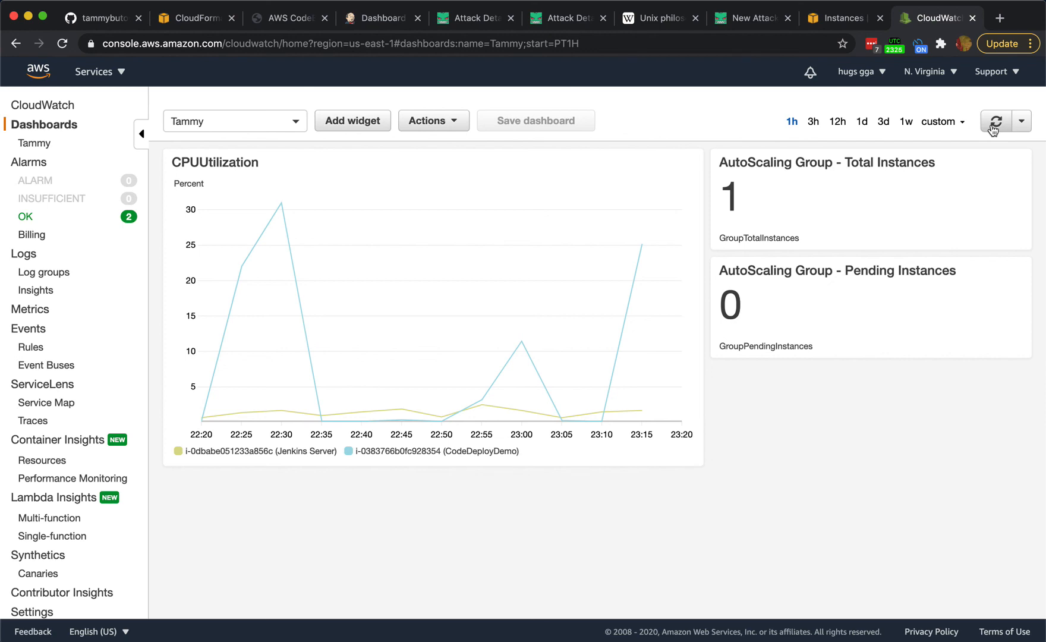
left_click(996, 122)
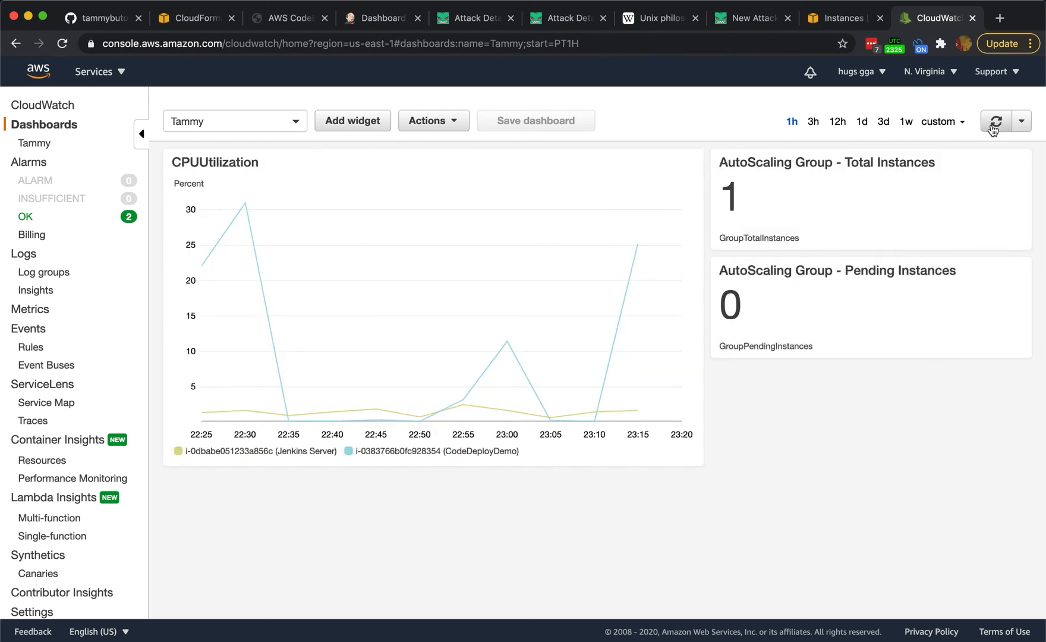
left_click(993, 127)
left_click(993, 127)
- Compare the CloudWatch dashboard over the 3-hour and 1-hour ranges with refreshed data, and return to the EC2 instances list
left_click(813, 121)
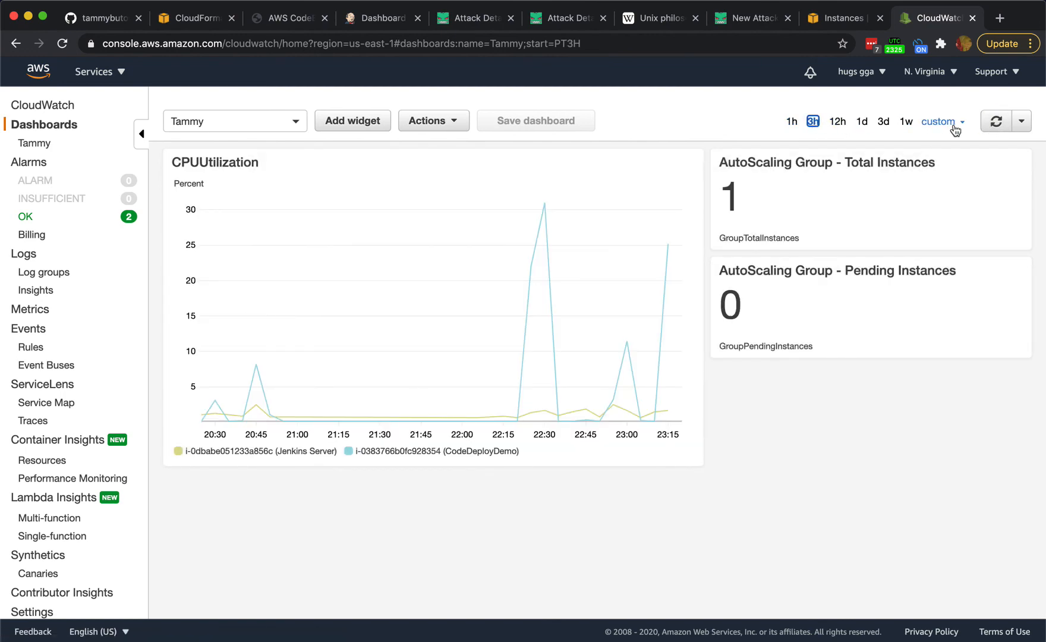
left_click(996, 121)
left_click(792, 121)
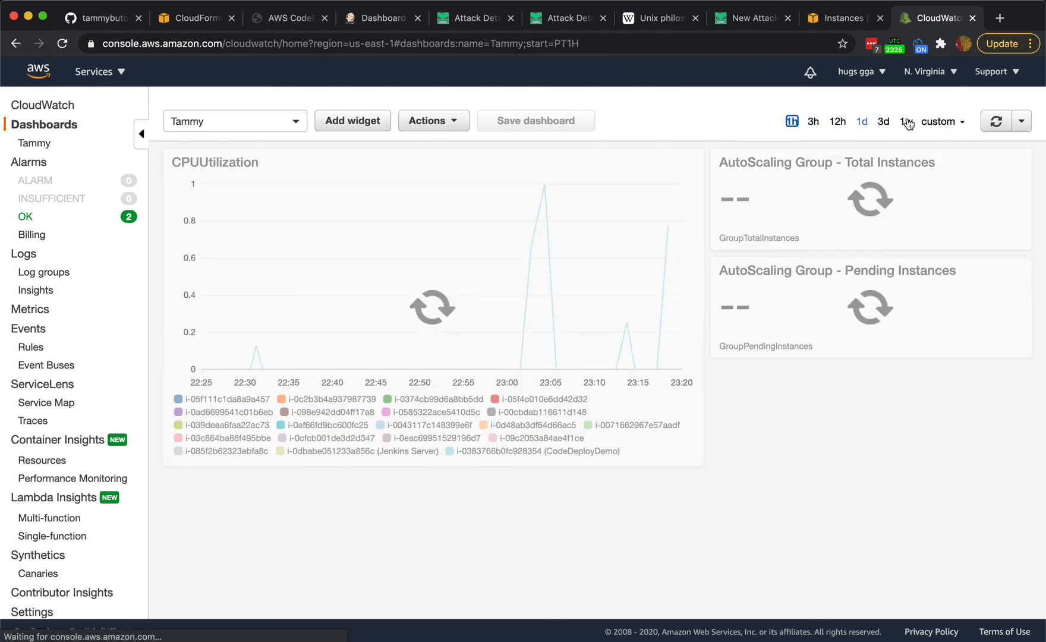
left_click(994, 126)
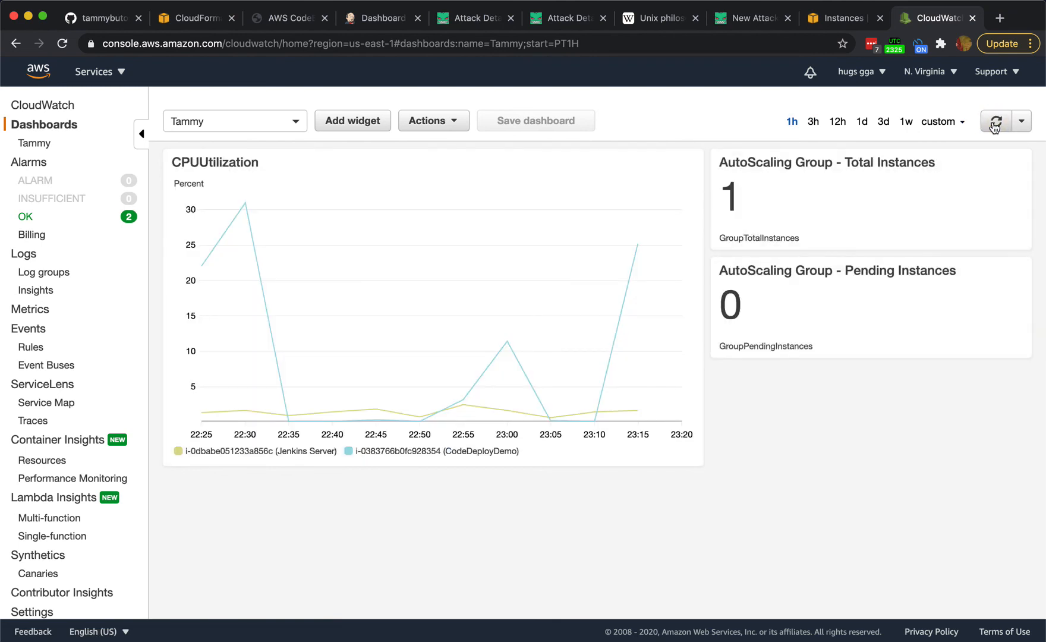
left_click(848, 23)
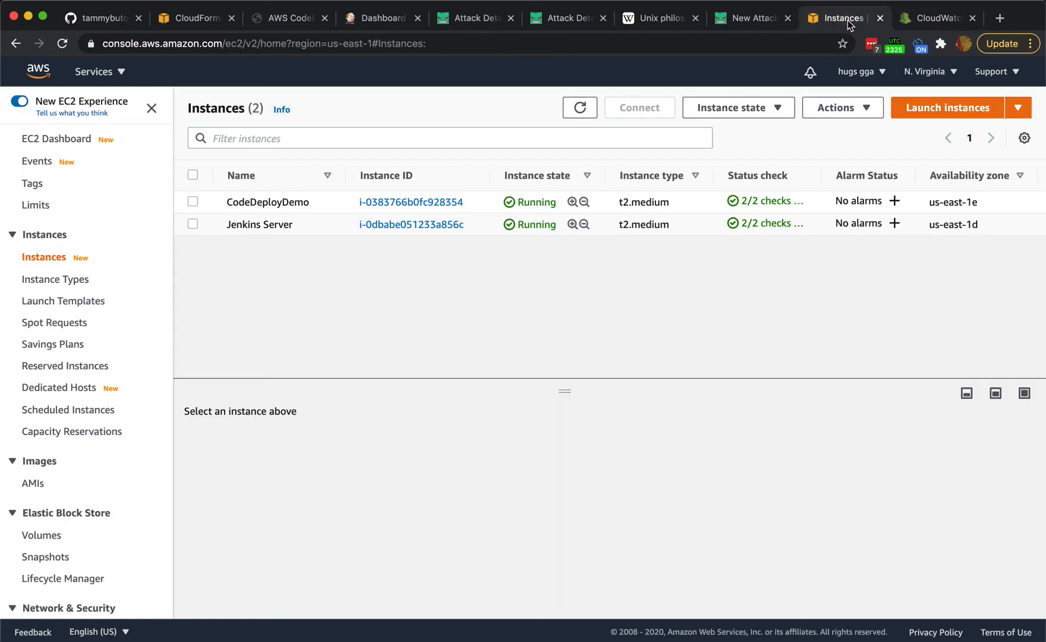